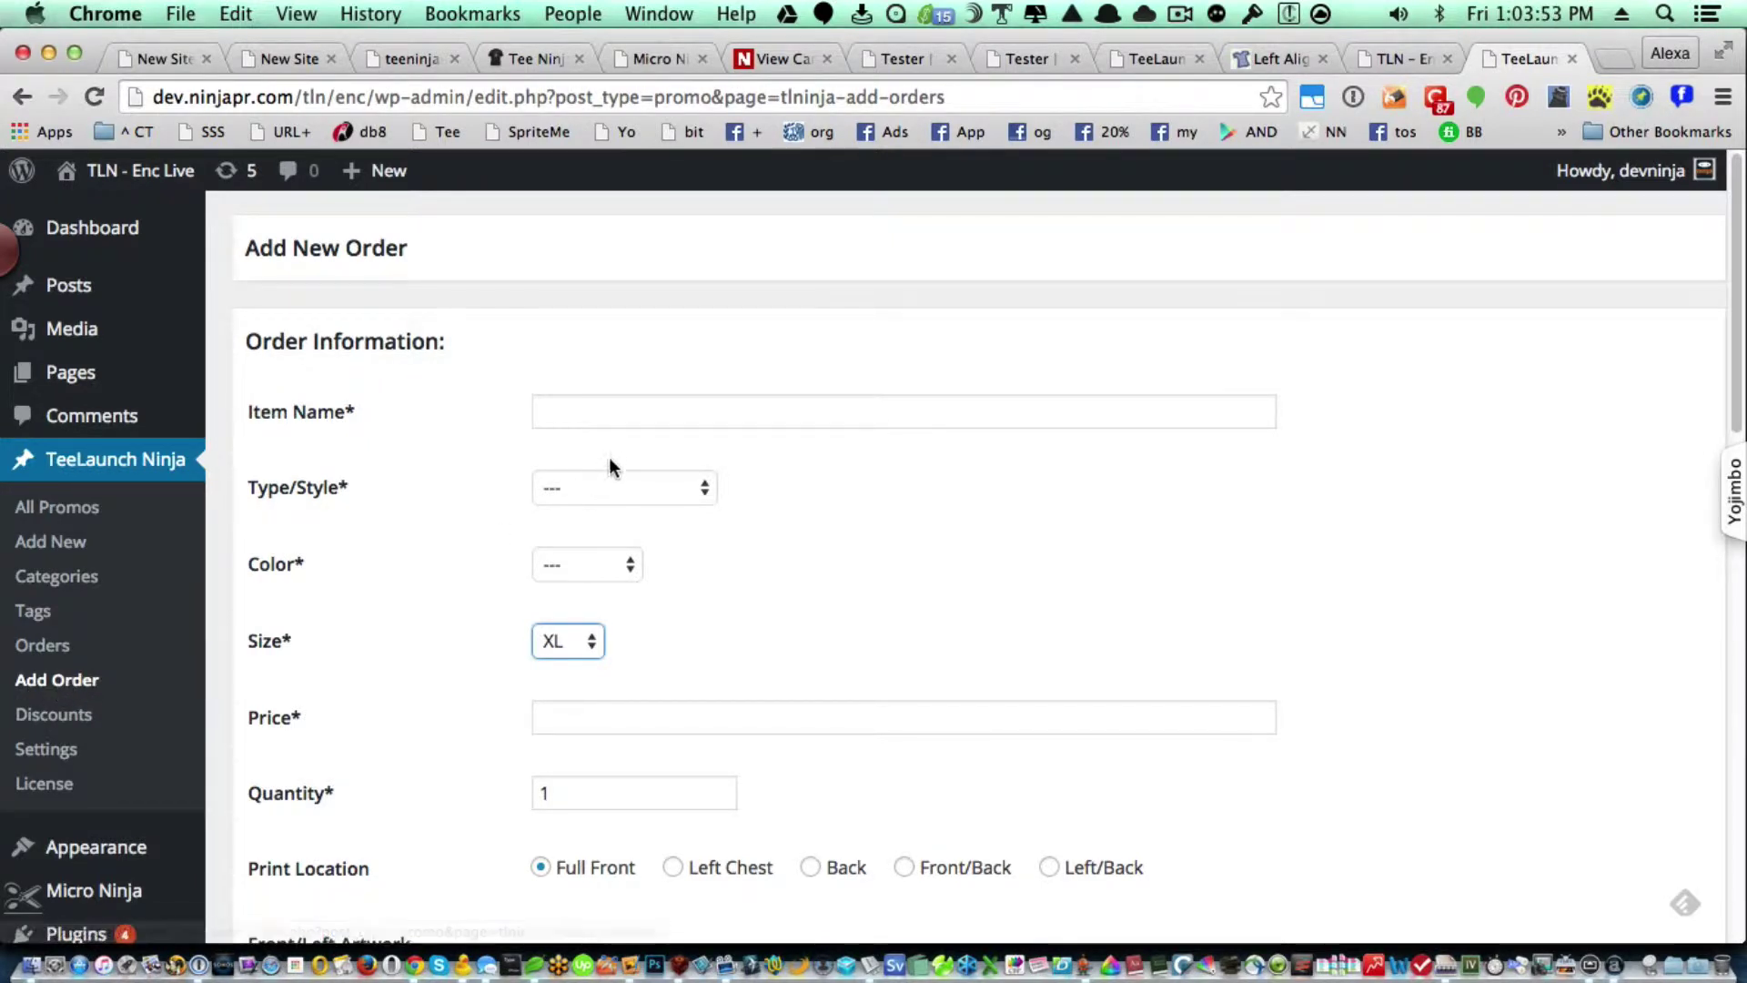
# Enter "Ron Seattle Hoodie" as the item name of the new order.
pyautogui.click(626, 409)
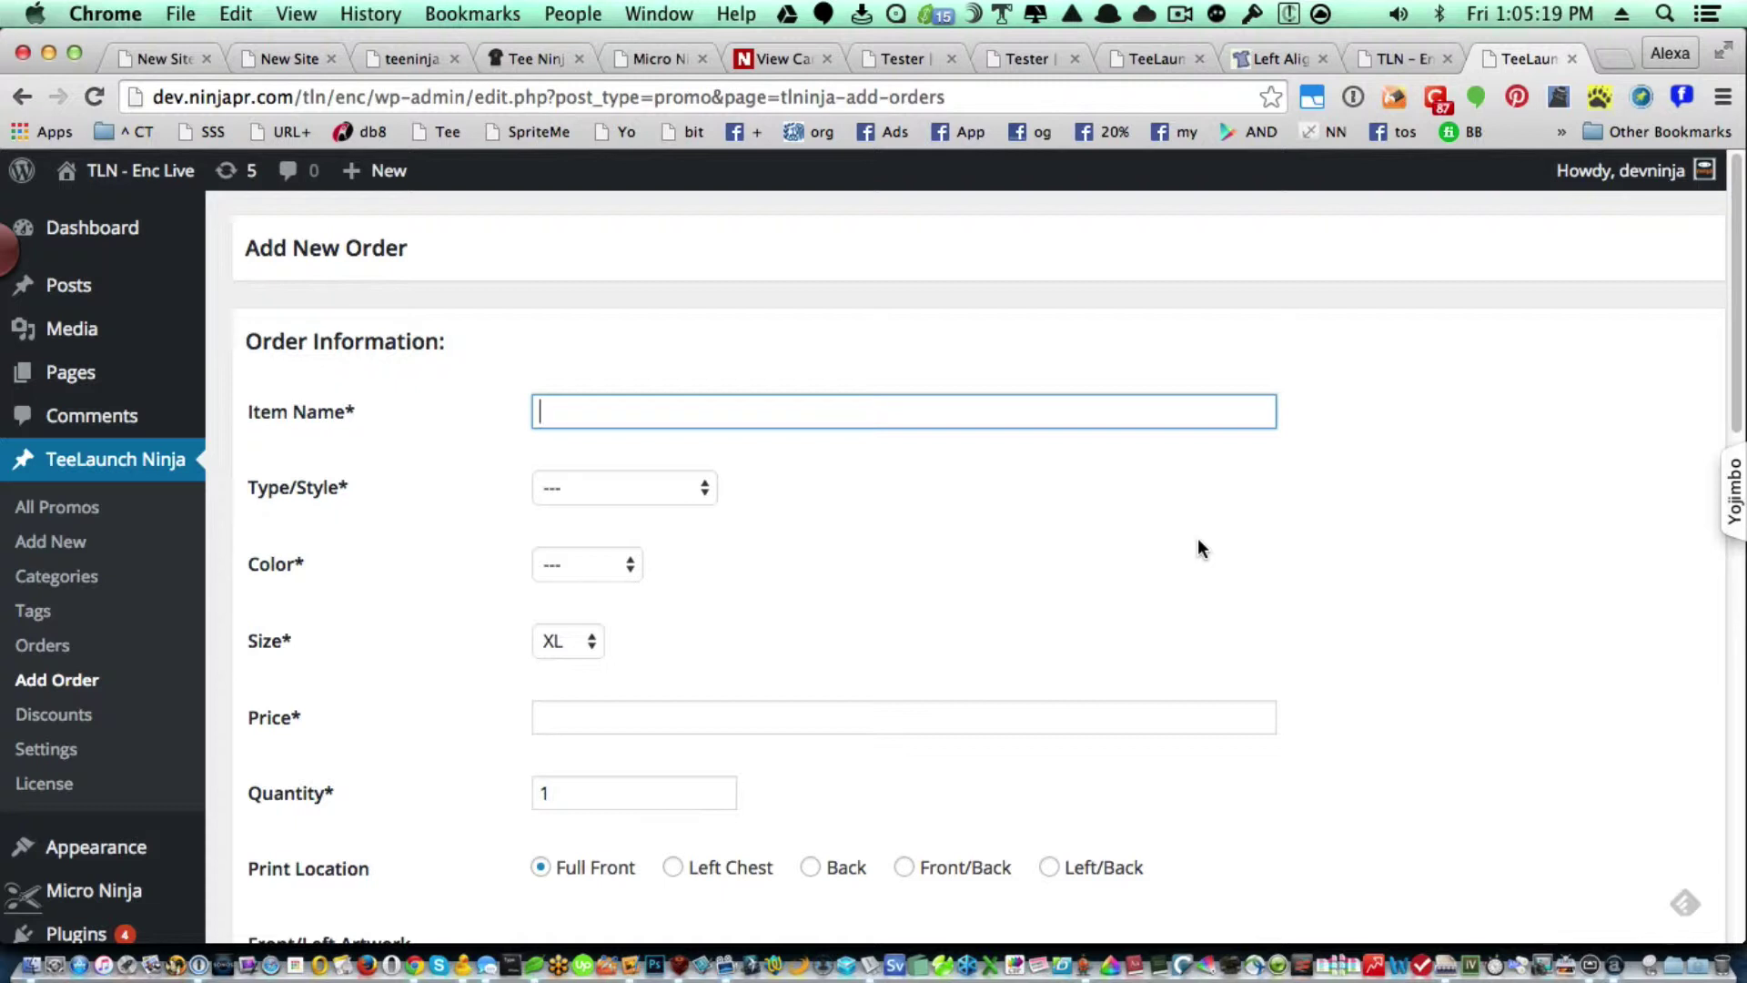
pyautogui.write('Ron Seattle H')
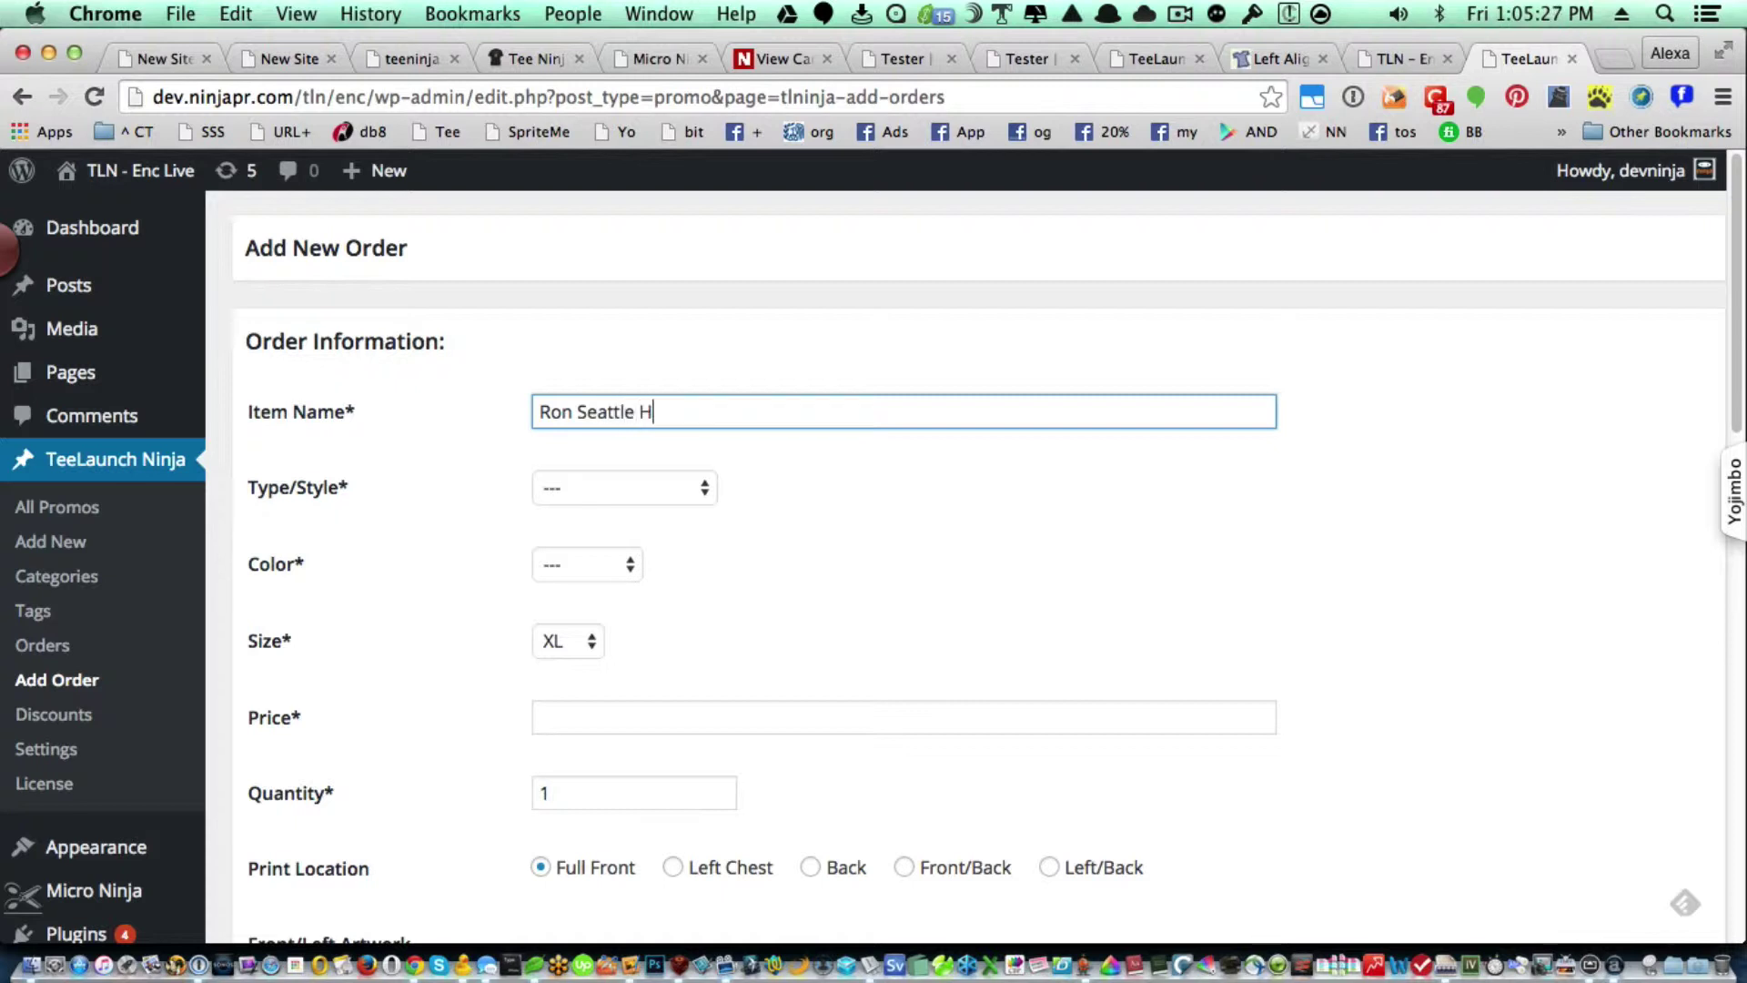
pyautogui.write('oodie')
# Set the order's type/style to Hoodie and its color to Black.
pyautogui.scroll(-2, 869, 600)
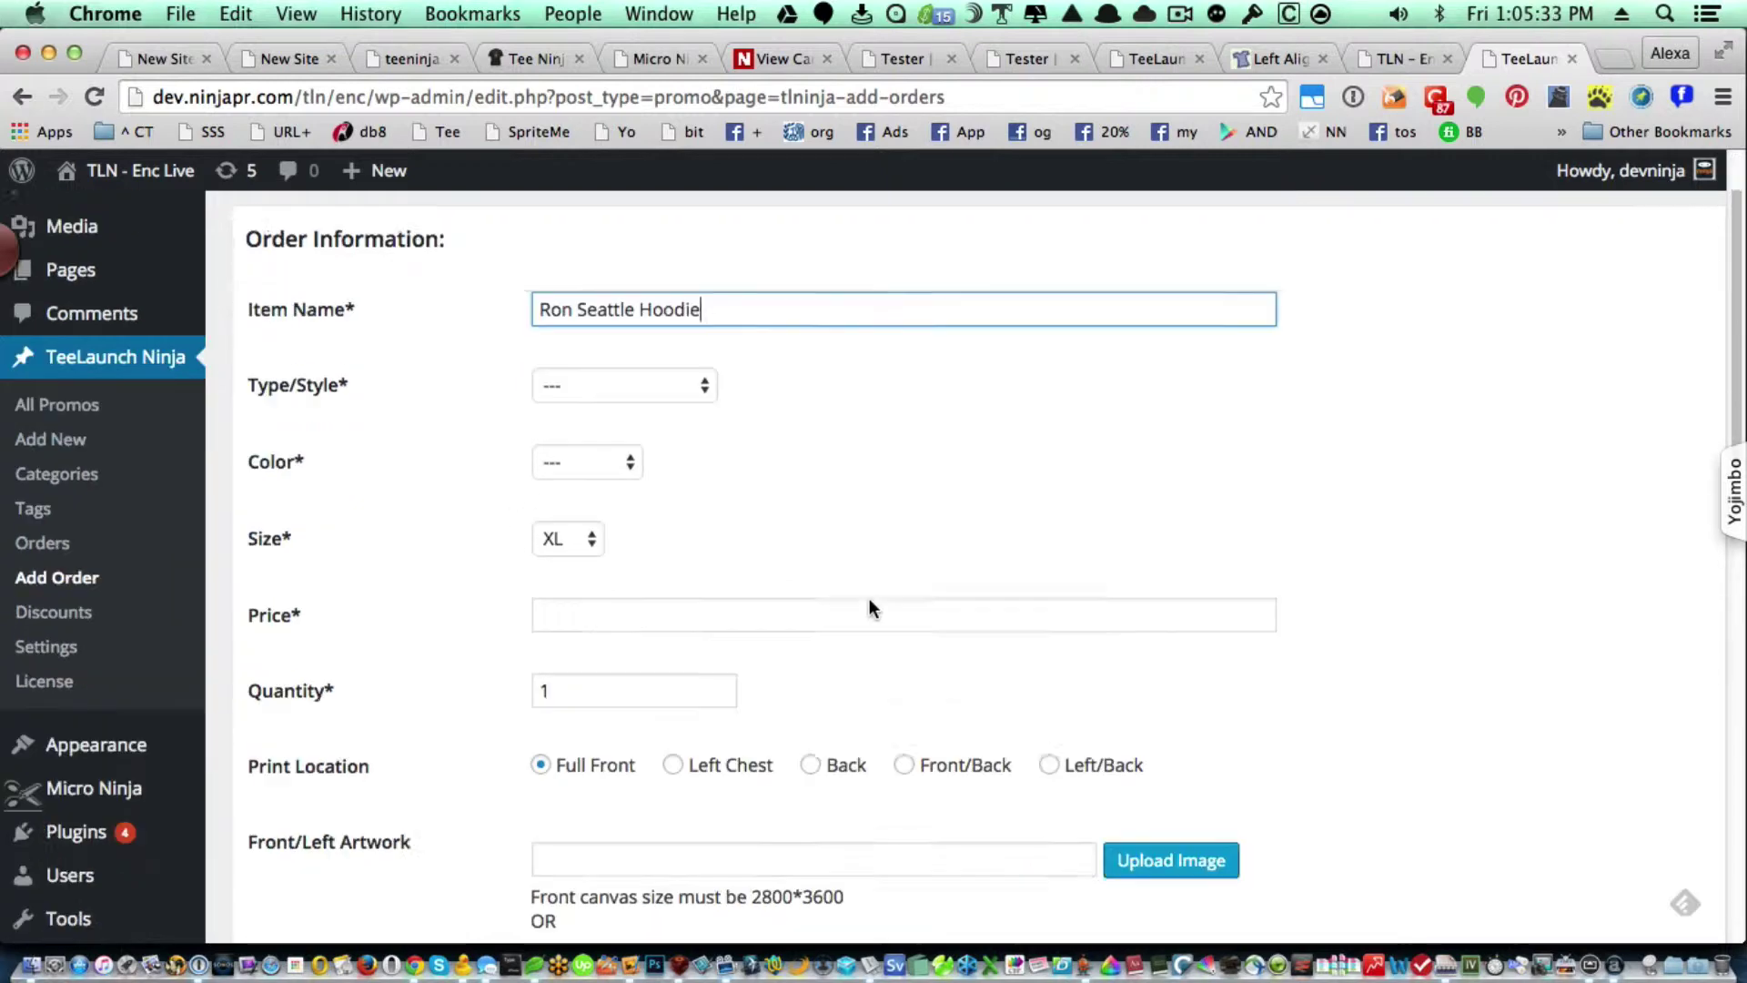
pyautogui.scroll(-2, 870, 607)
pyautogui.scroll(-8, 870, 607)
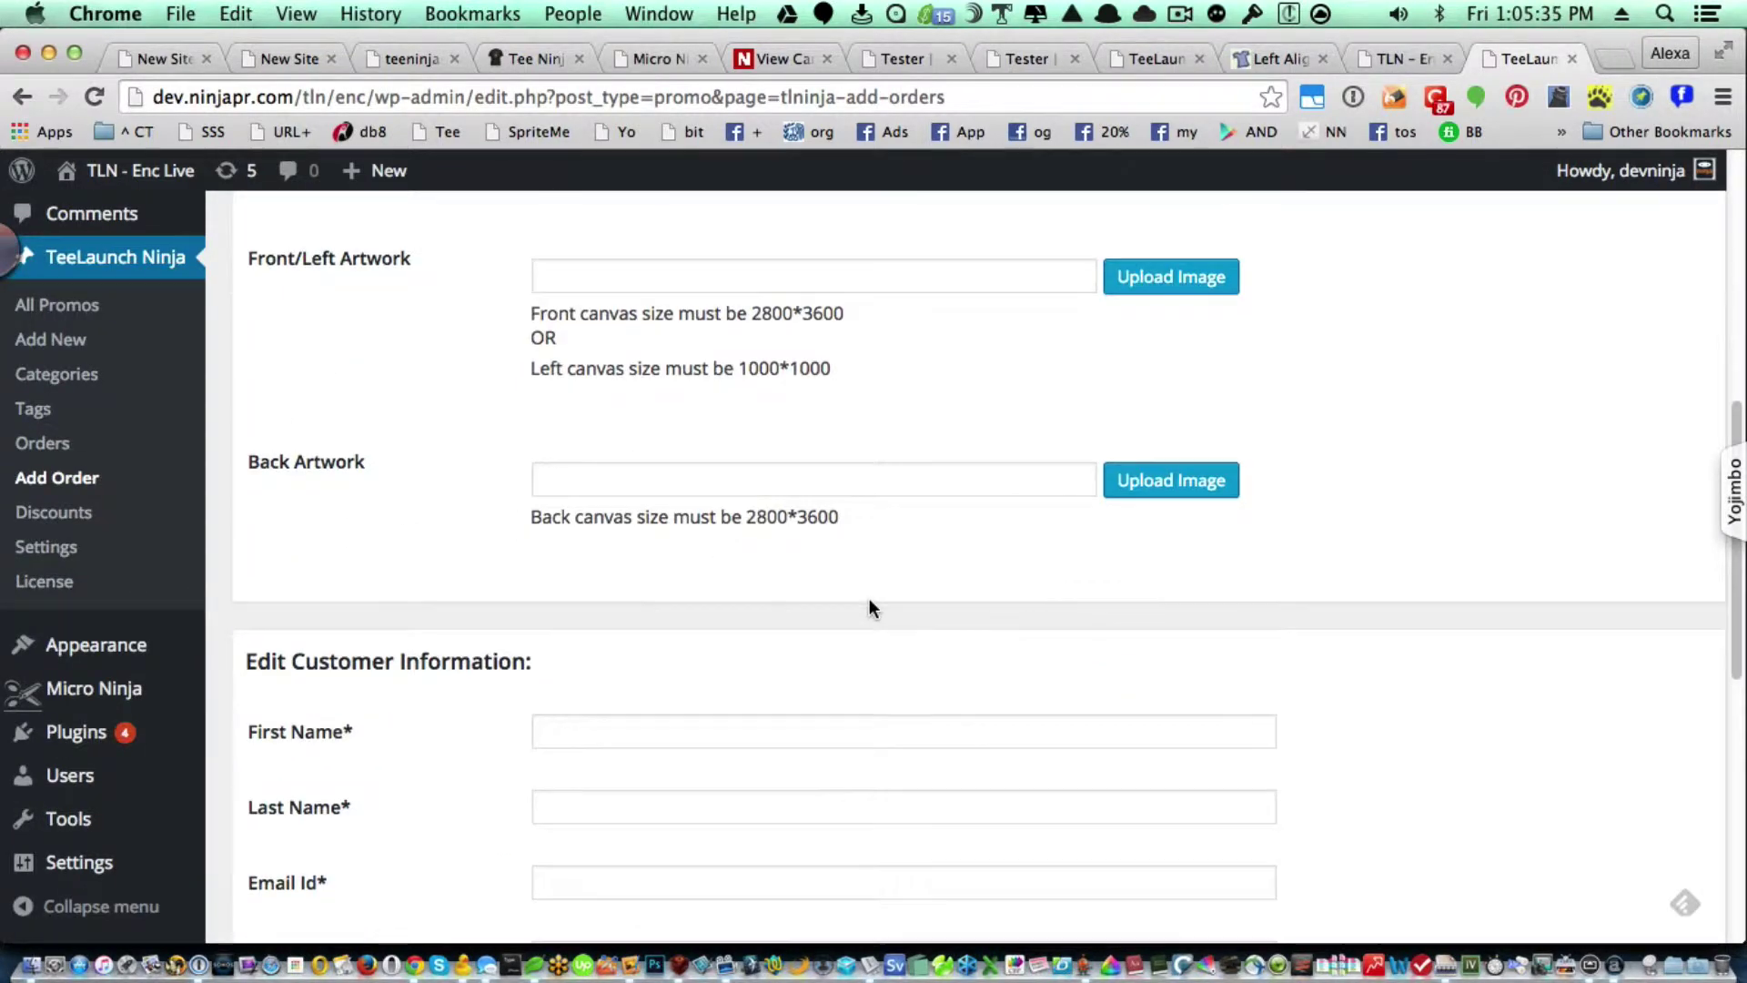
pyautogui.scroll(-4, 870, 602)
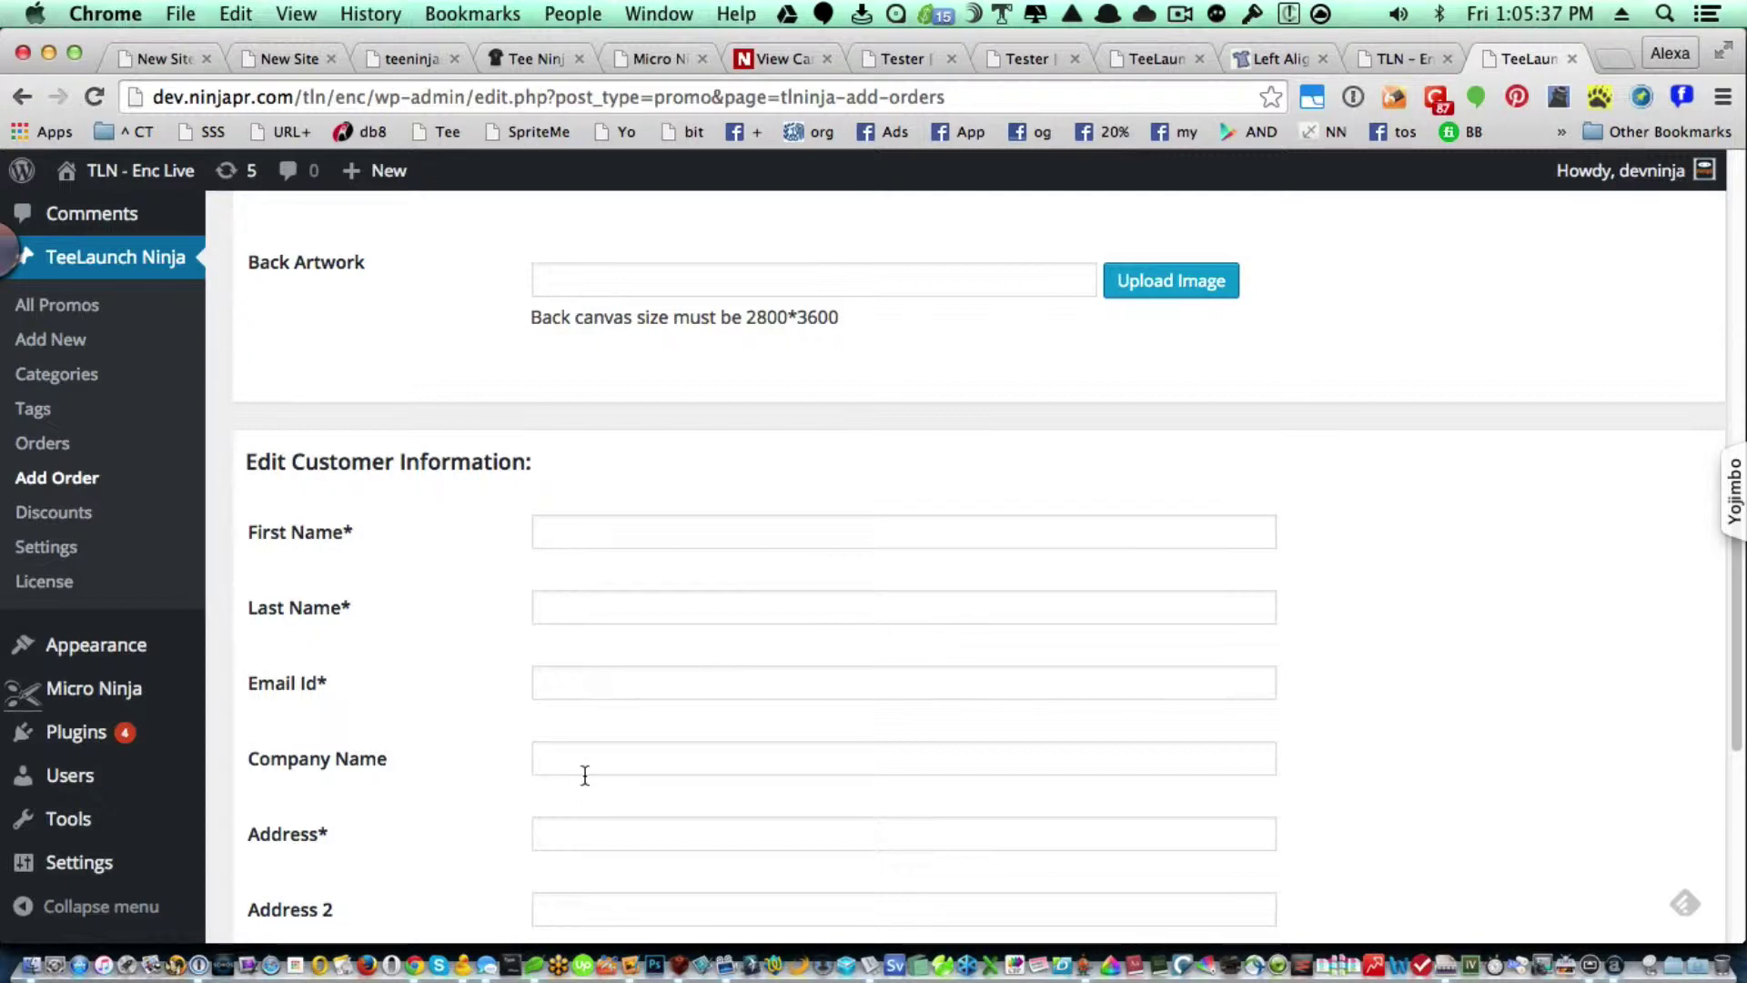
pyautogui.scroll(10, 587, 765)
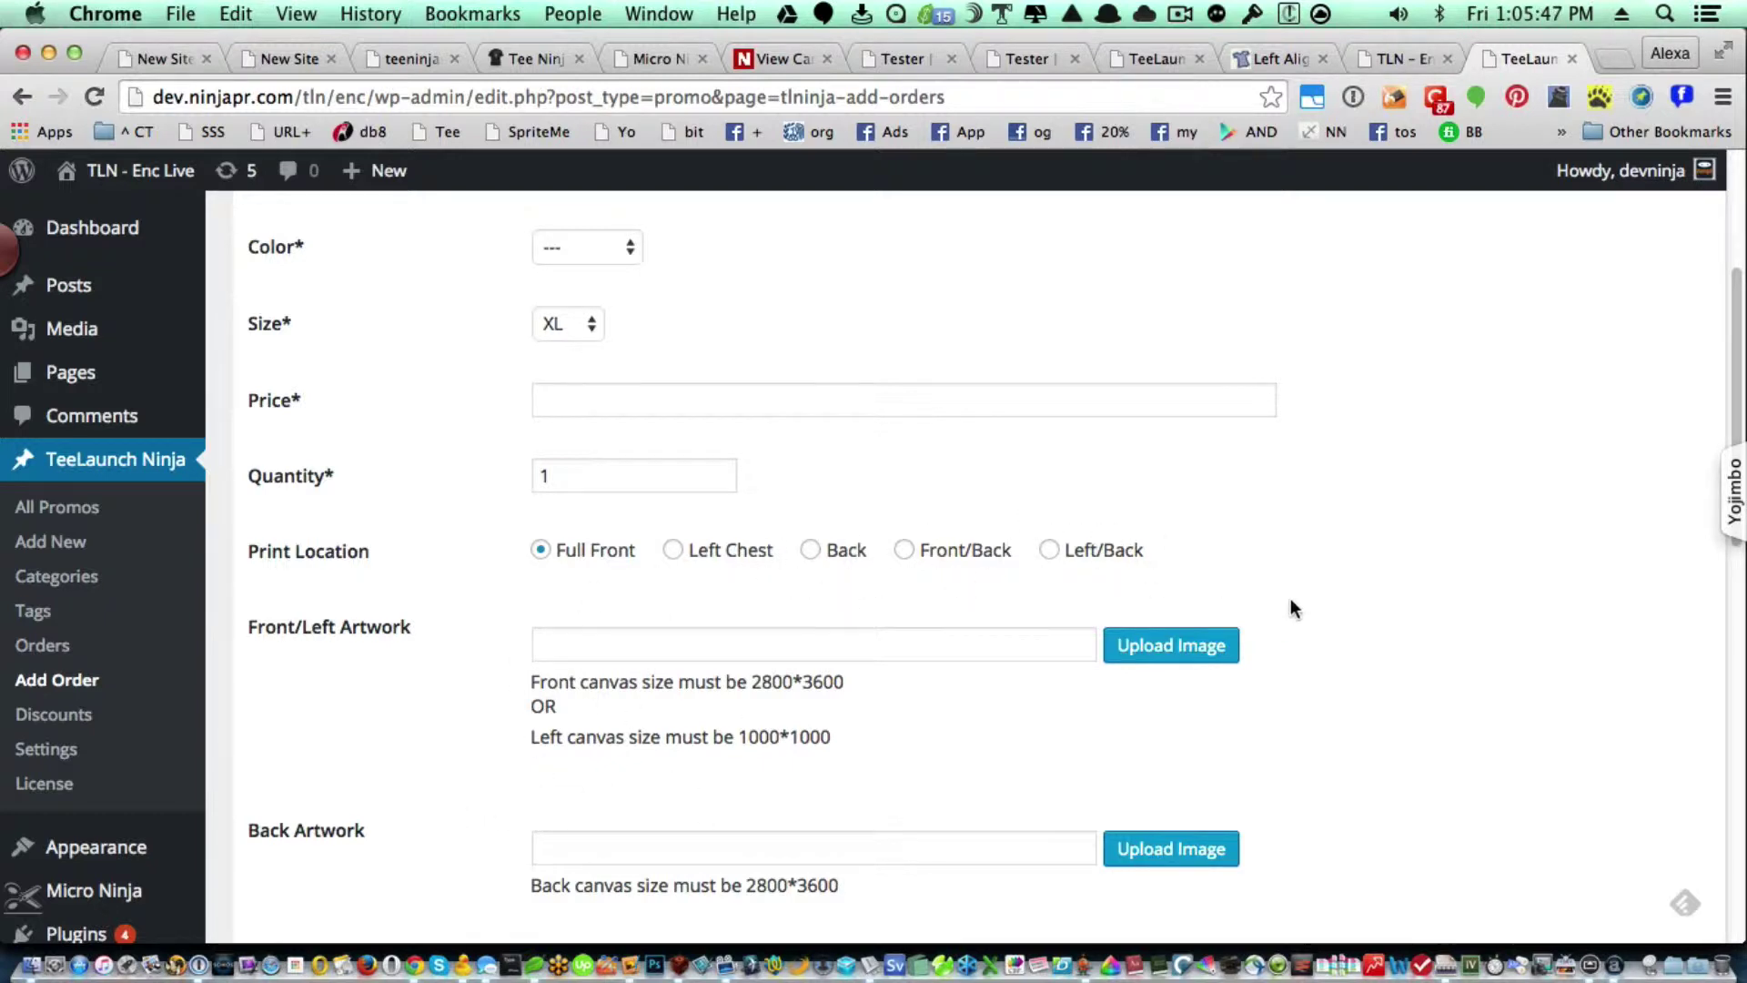
pyautogui.scroll(5, 1291, 604)
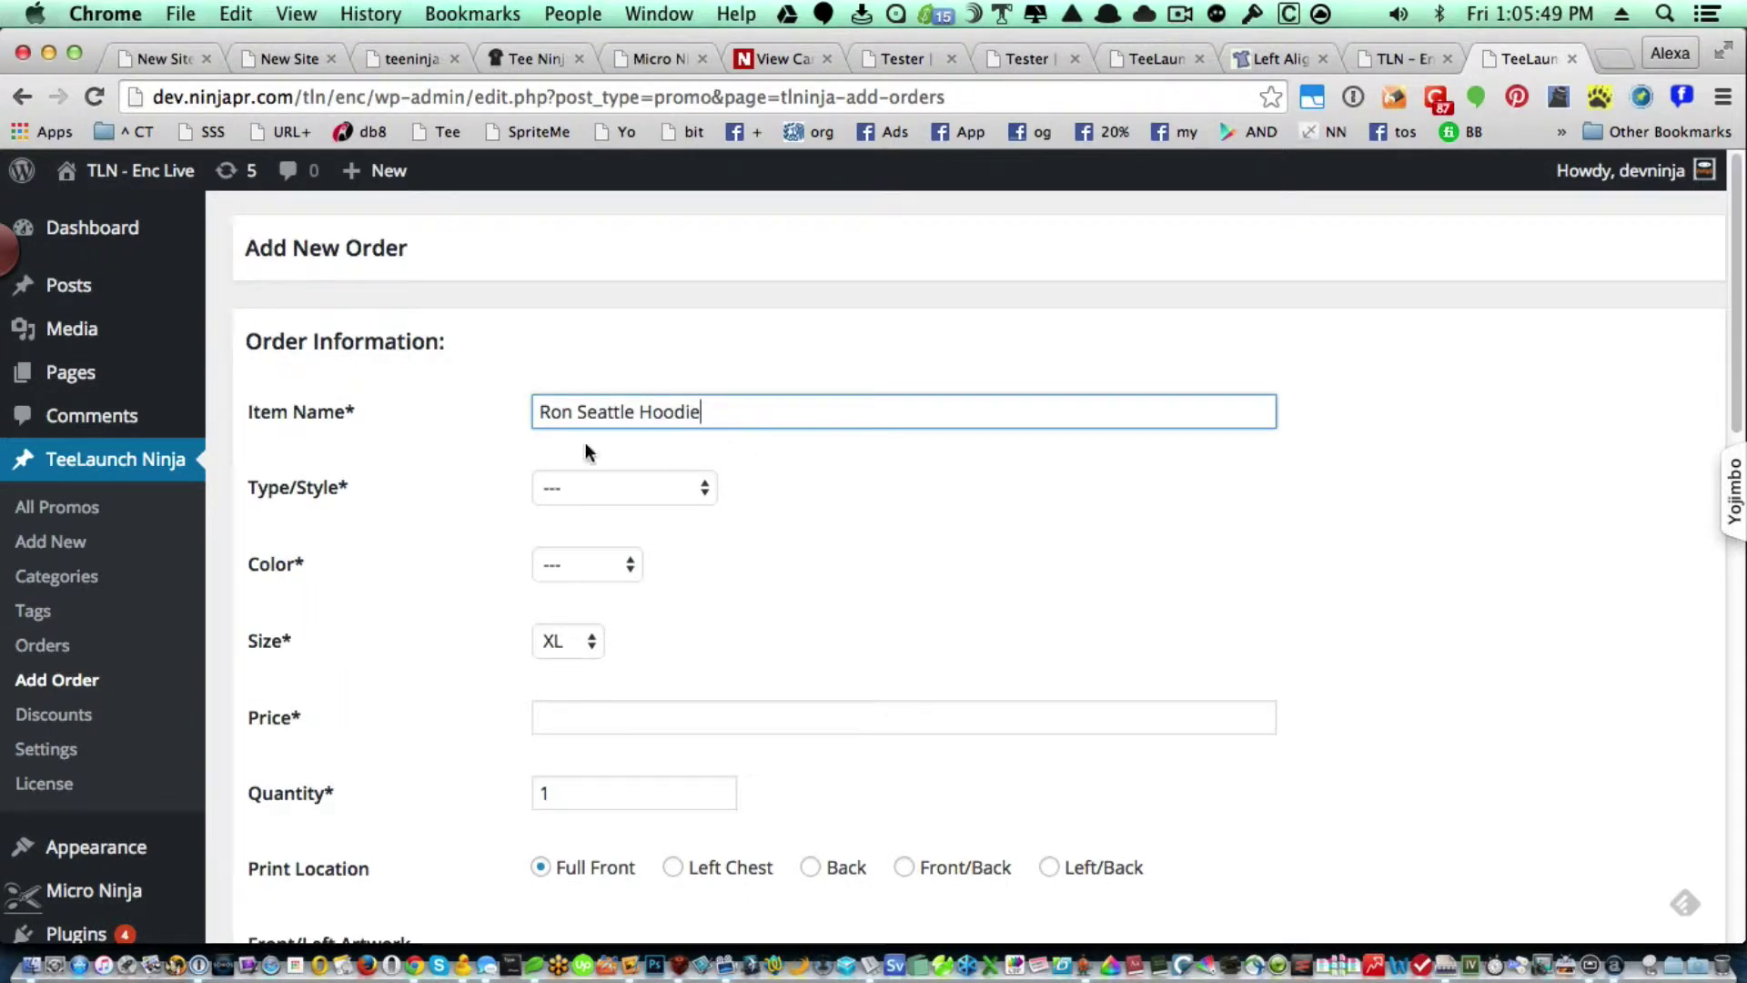
pyautogui.click(702, 491)
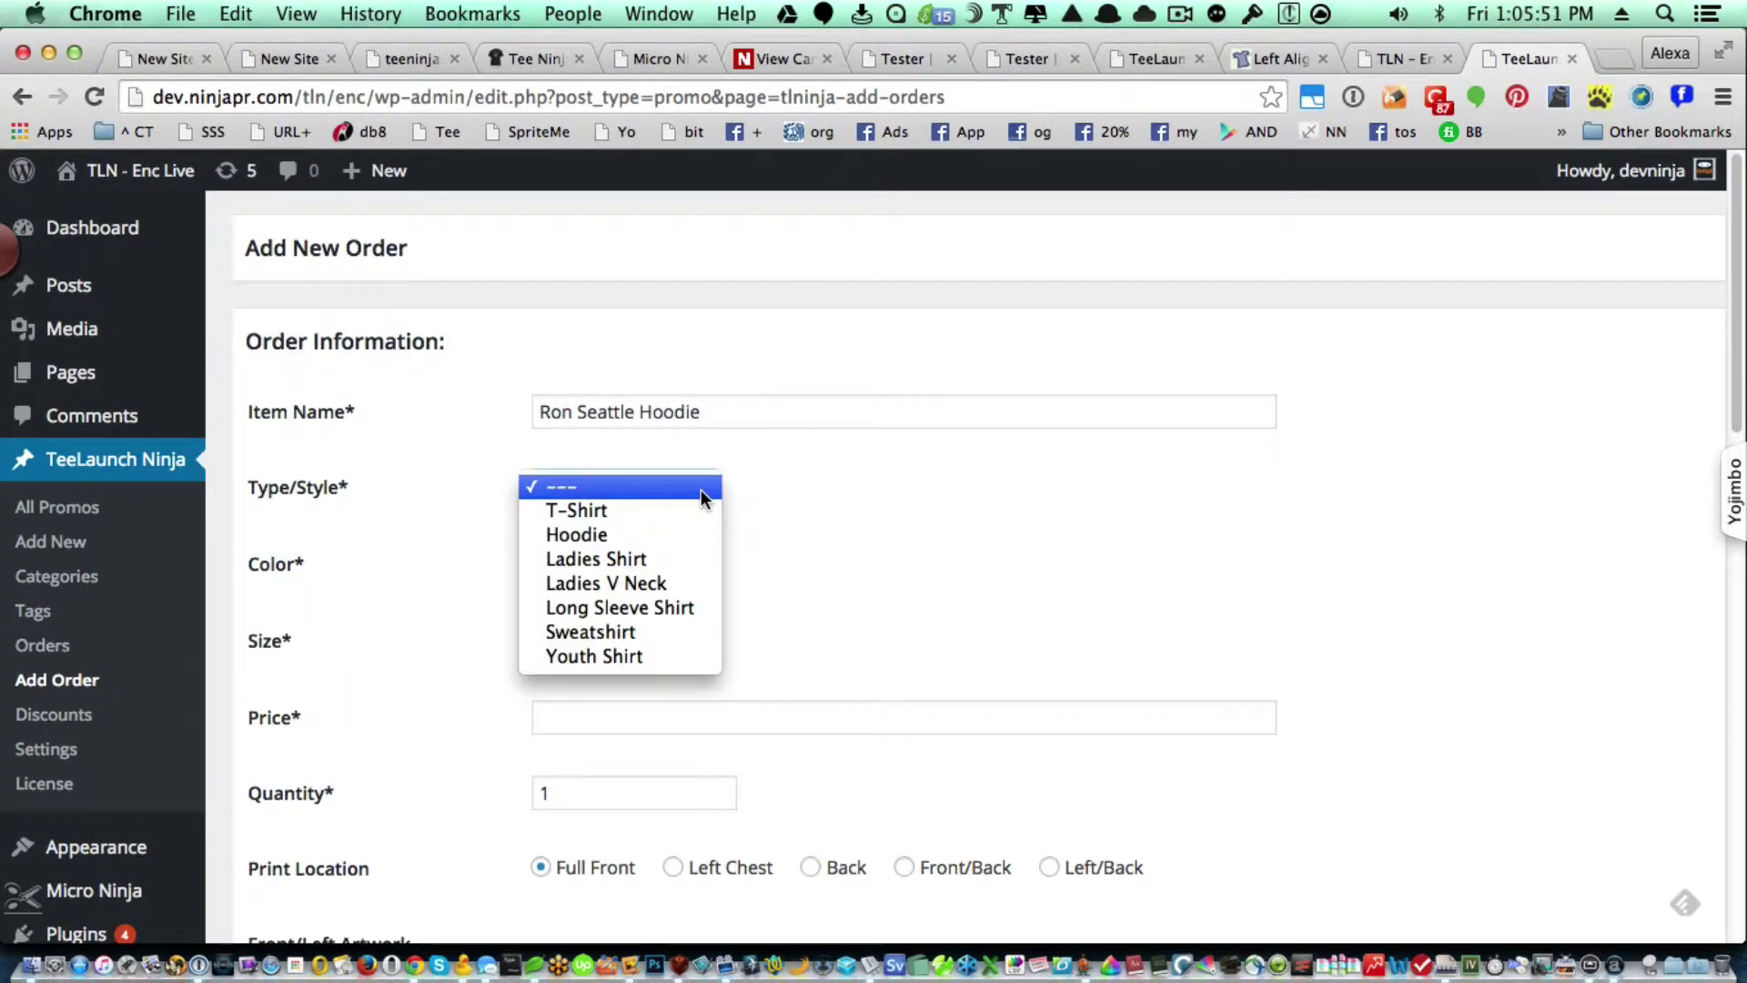
pyautogui.click(681, 542)
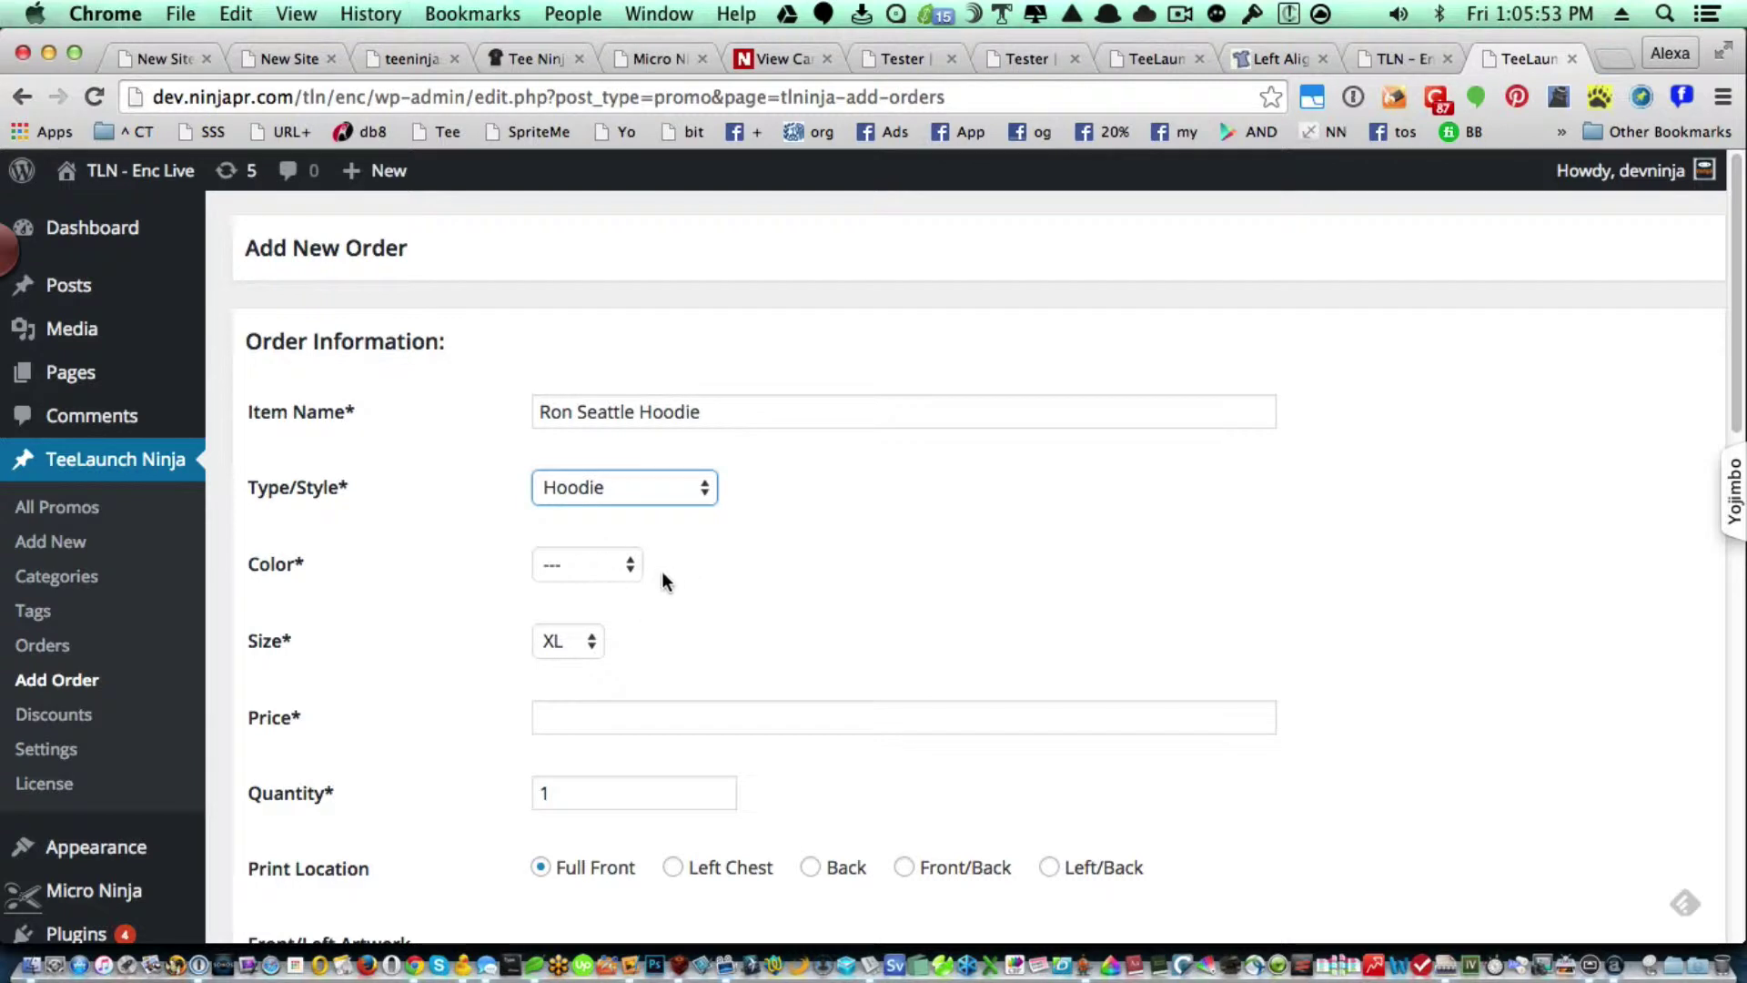
pyautogui.click(630, 564)
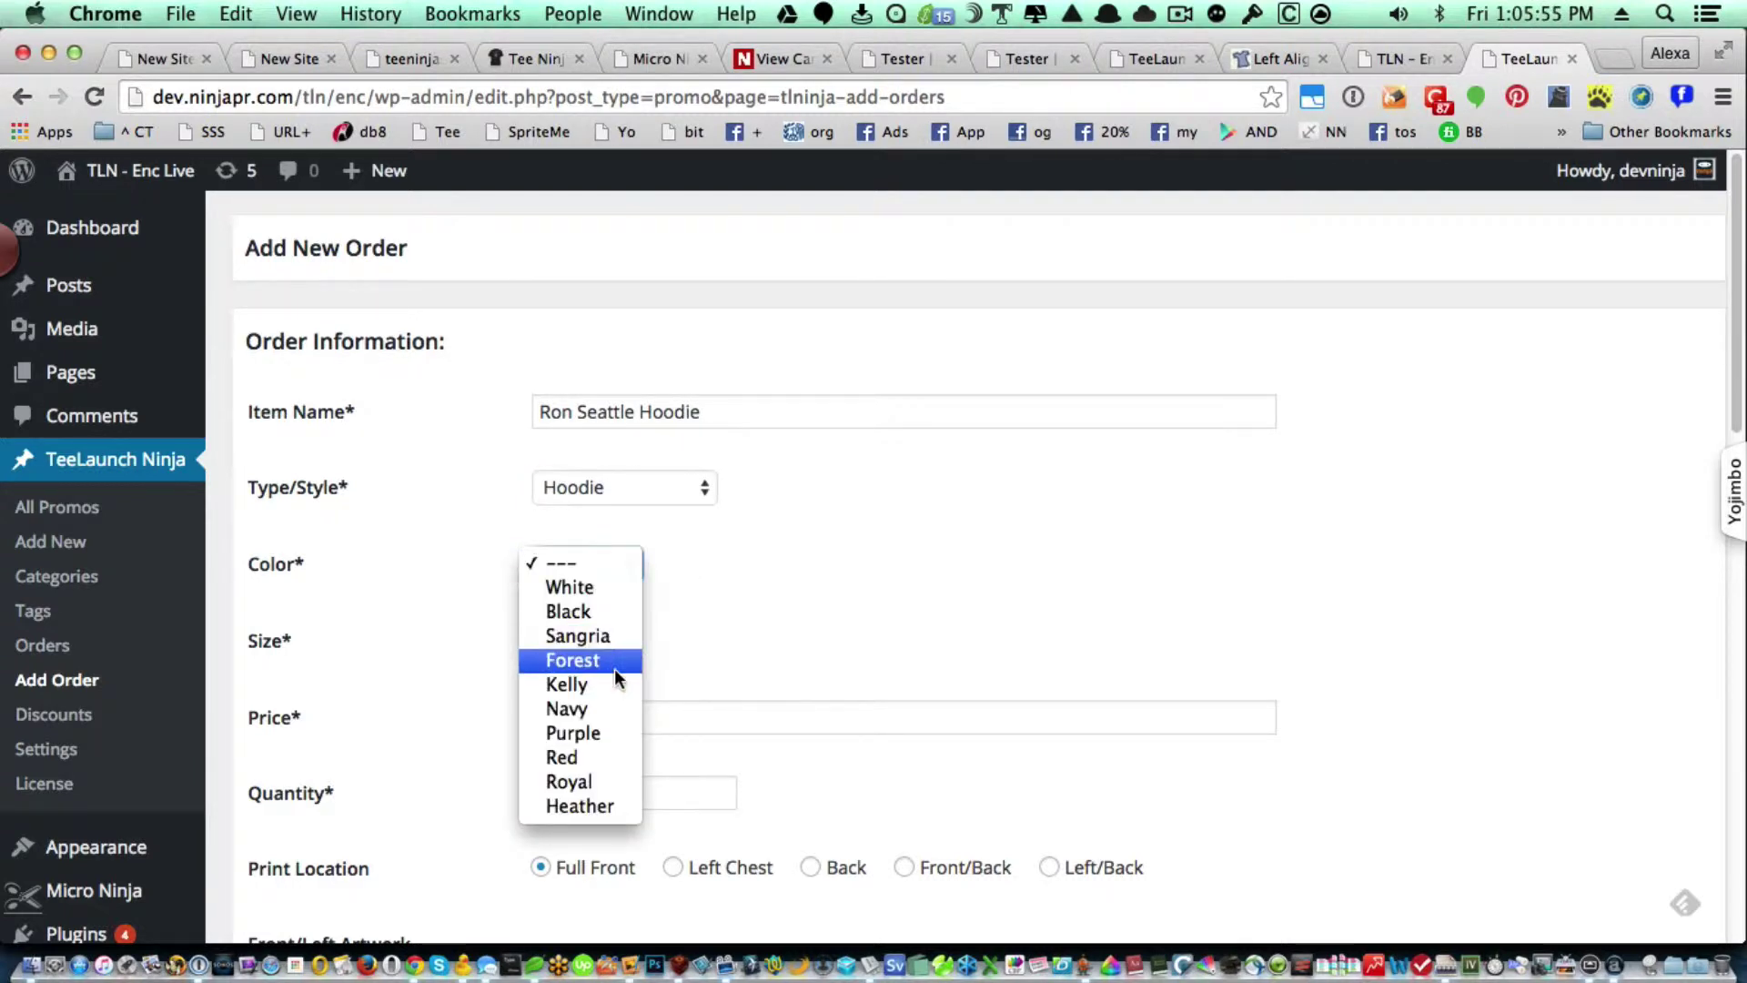
pyautogui.click(592, 614)
pyautogui.click(780, 594)
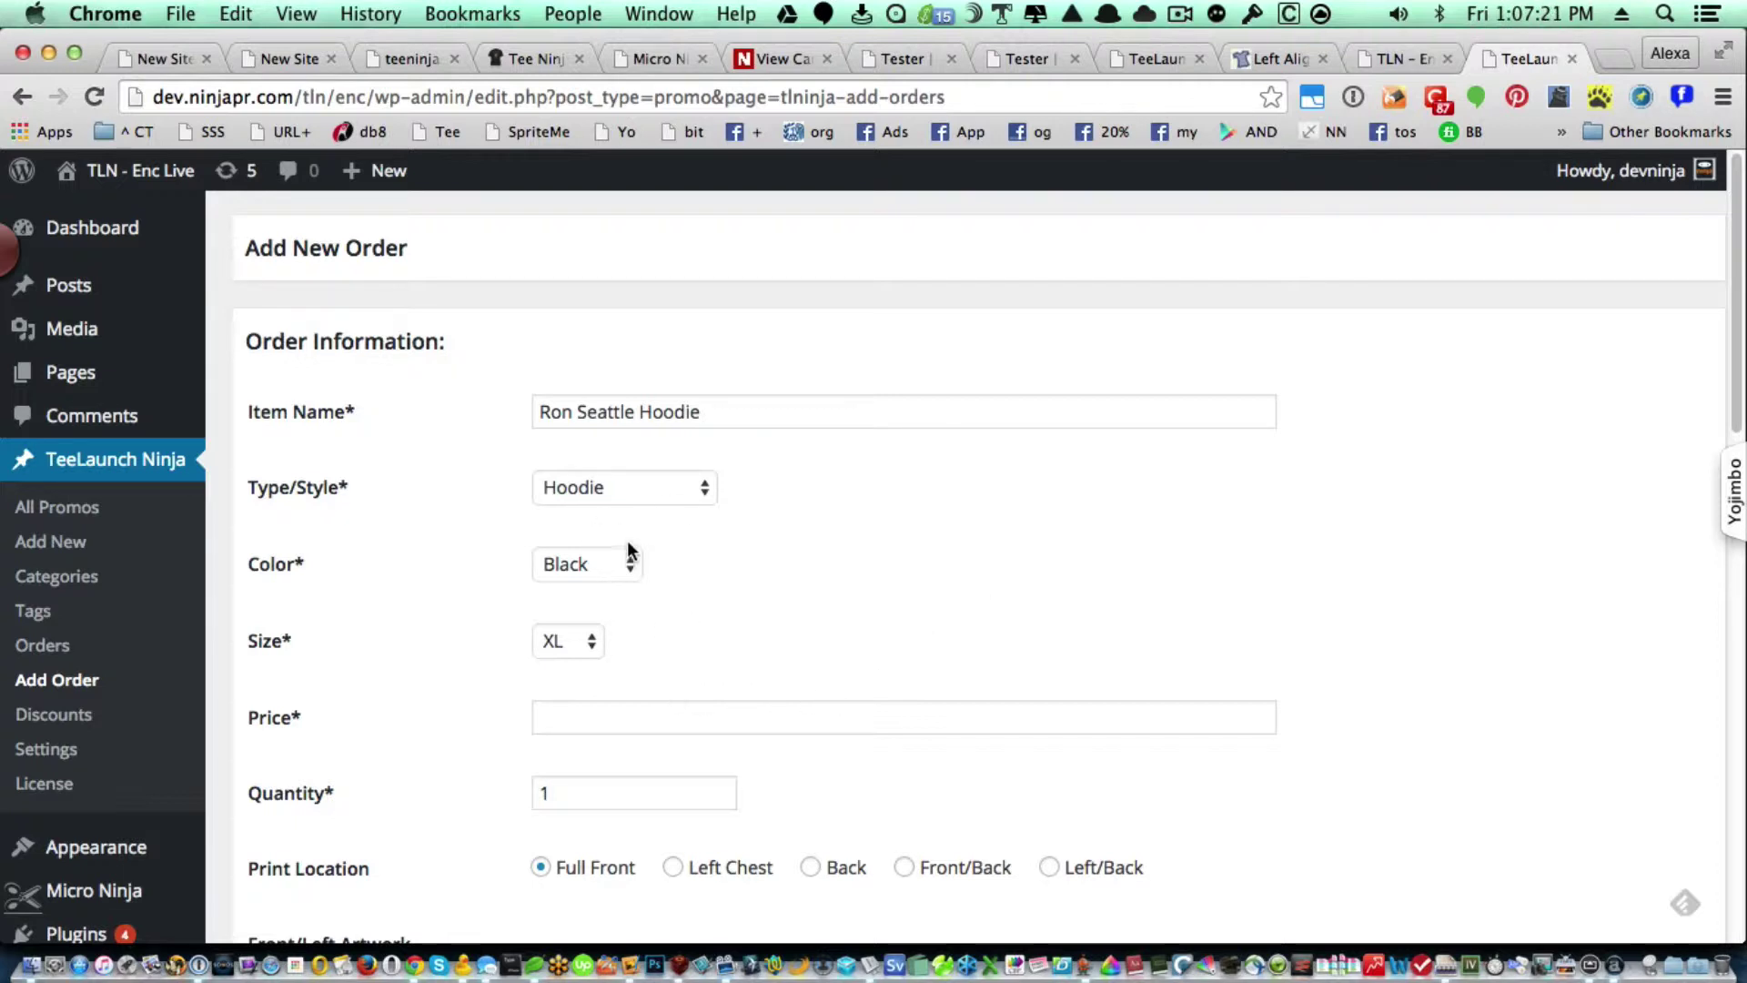
# Set the hoodie's size to 2XL and enter a price of 12.00.
pyautogui.click(594, 646)
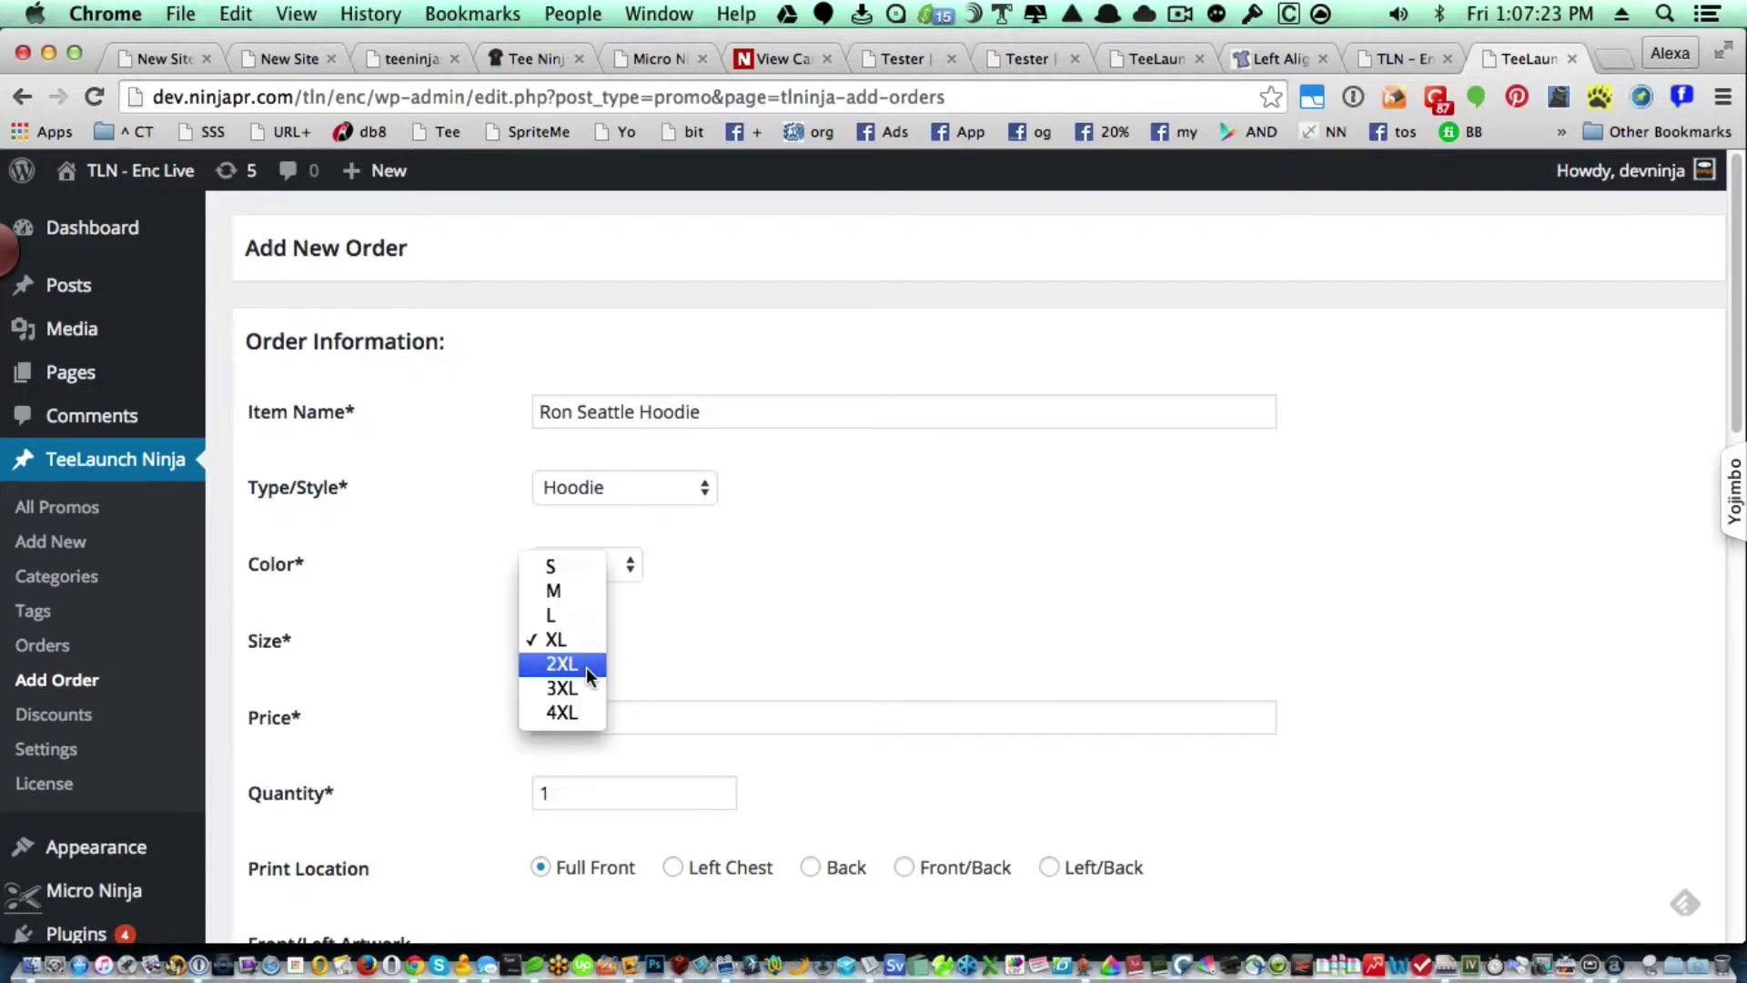
pyautogui.click(586, 668)
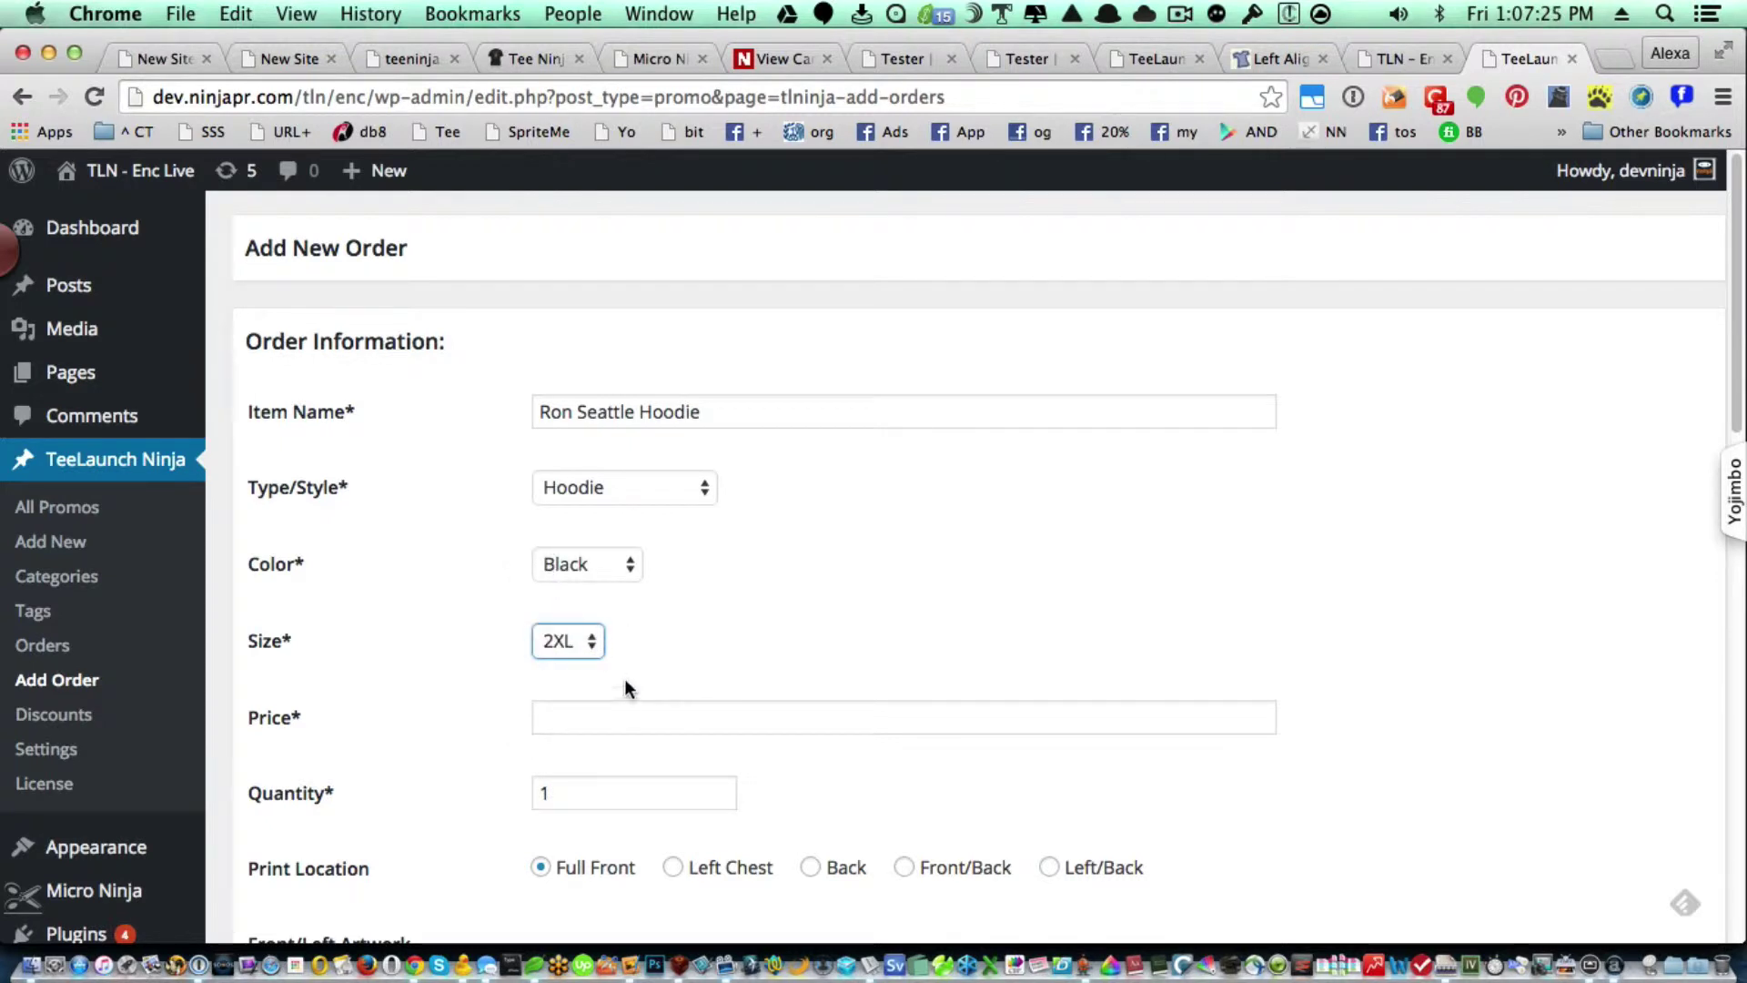
pyautogui.click(684, 713)
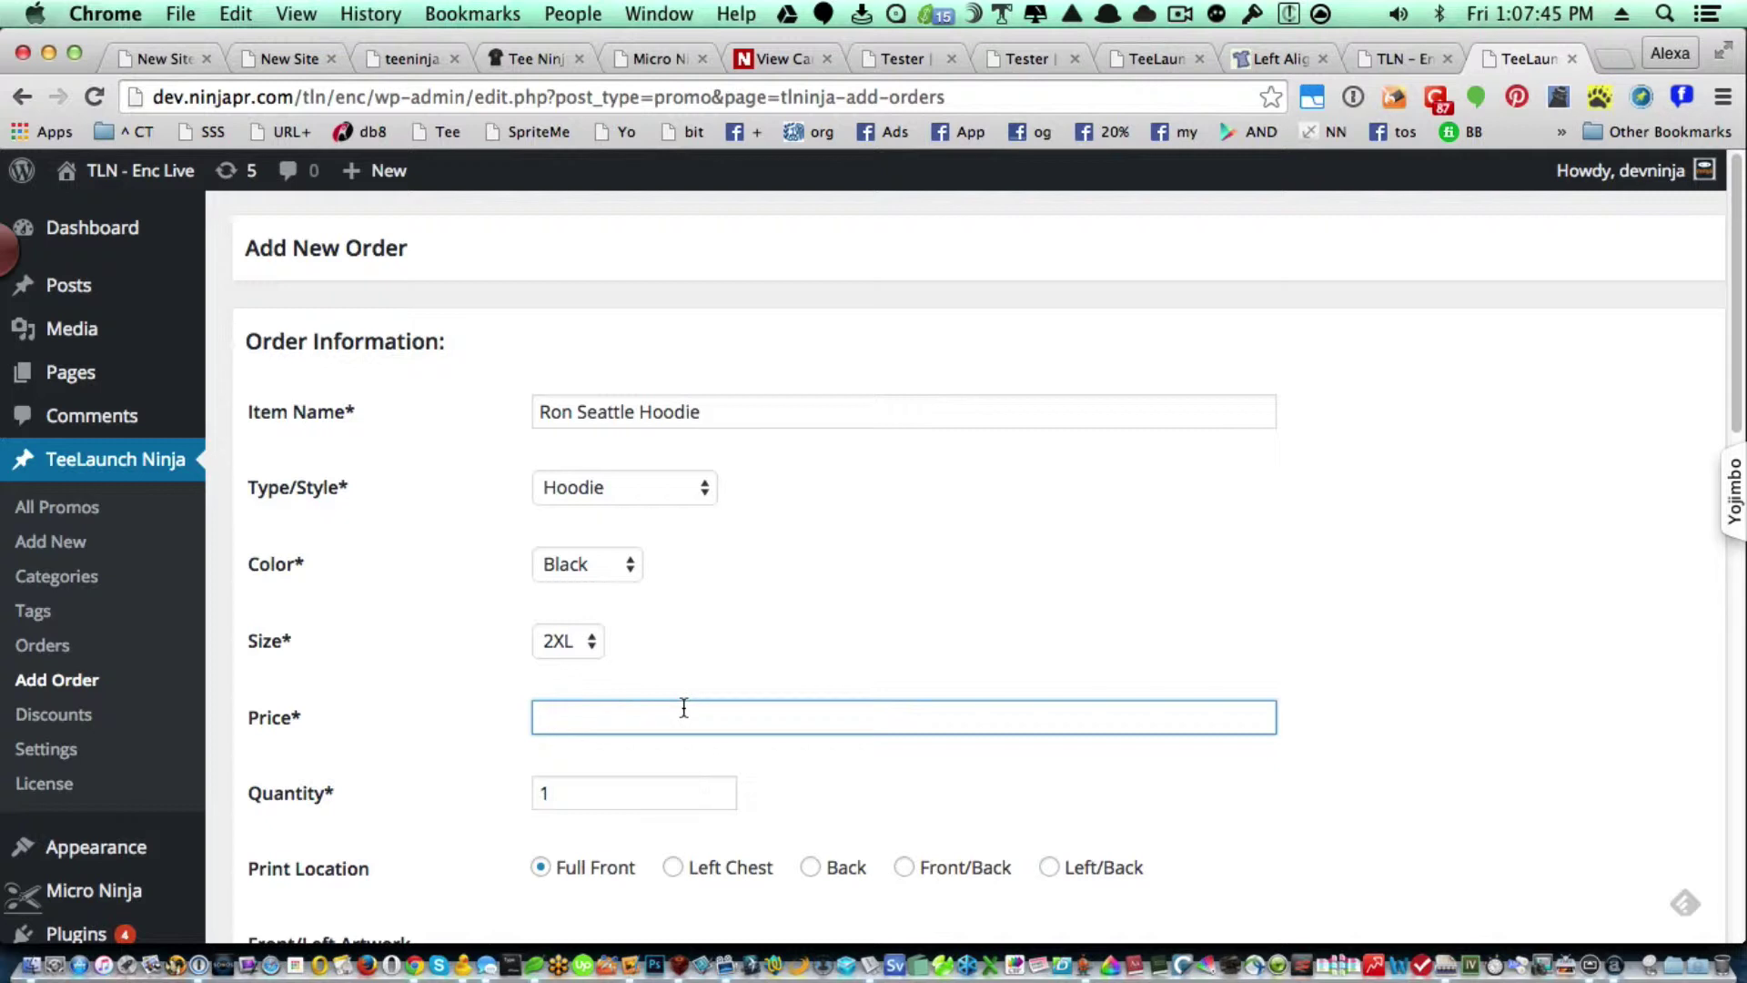
pyautogui.write('12.000')
pyautogui.press('BackSpace')
# Insert the chick36 image from the media library at full size as the front/left artwork.
pyautogui.scroll(-1, 559, 831)
pyautogui.scroll(-3, 558, 838)
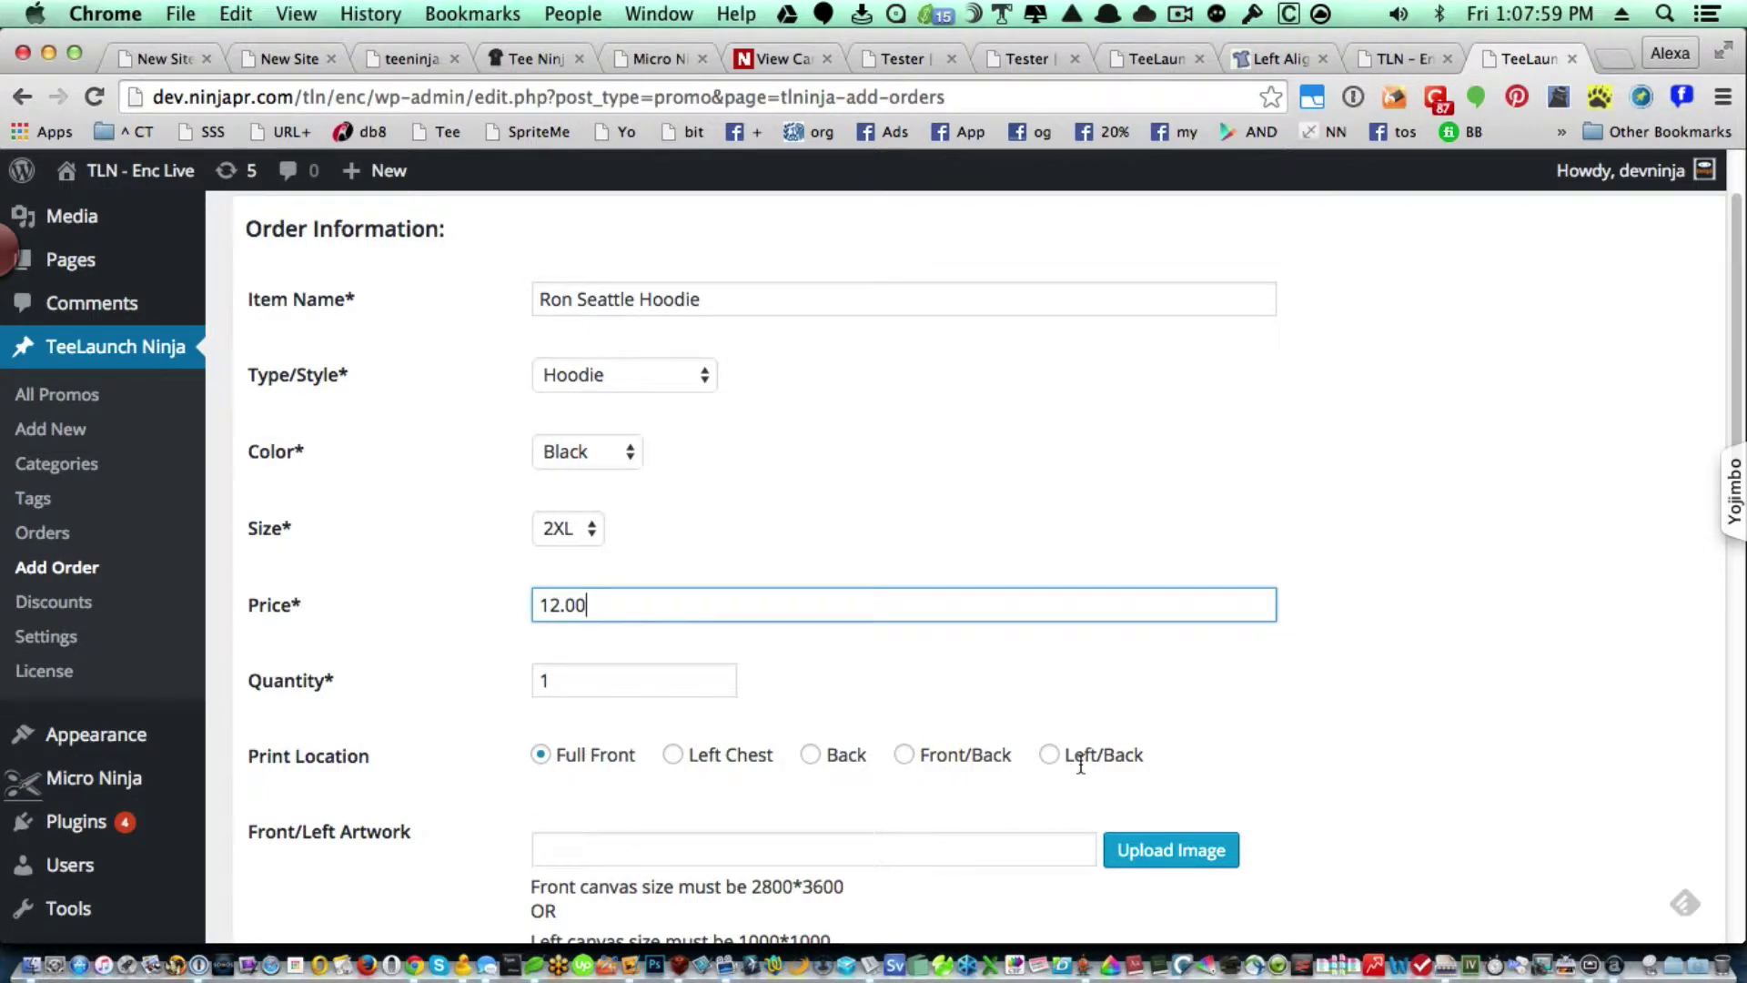
pyautogui.scroll(-5, 1079, 762)
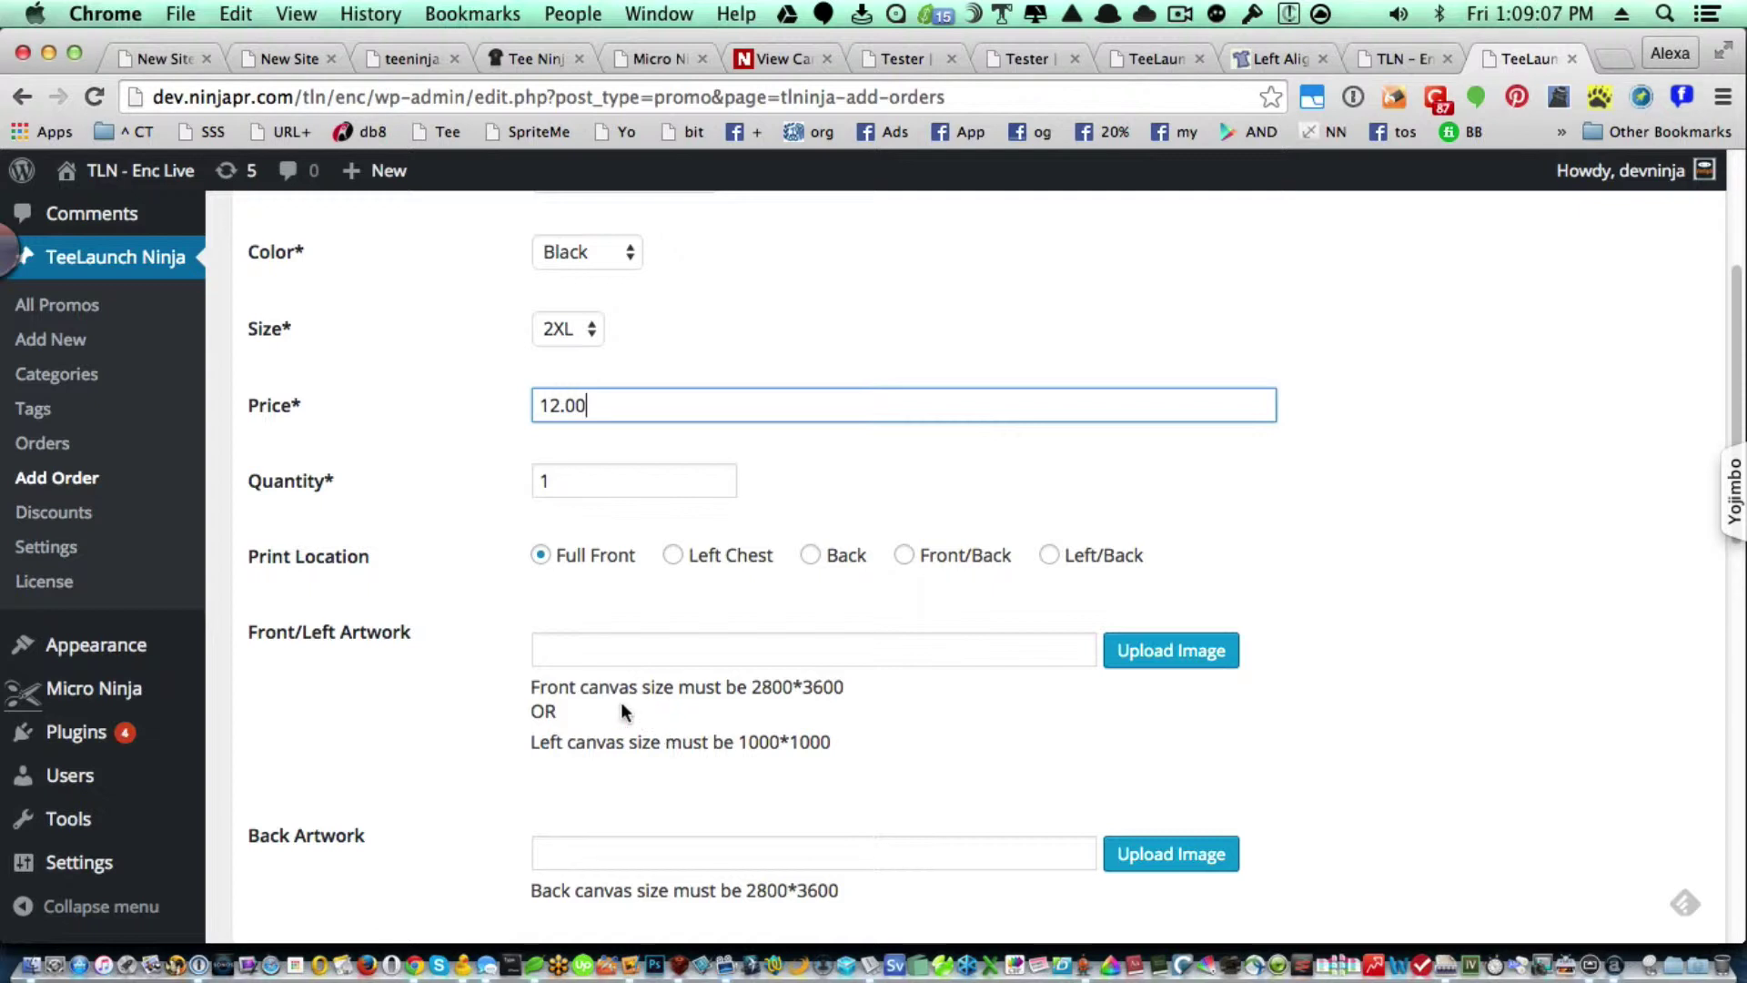
pyautogui.click(1128, 673)
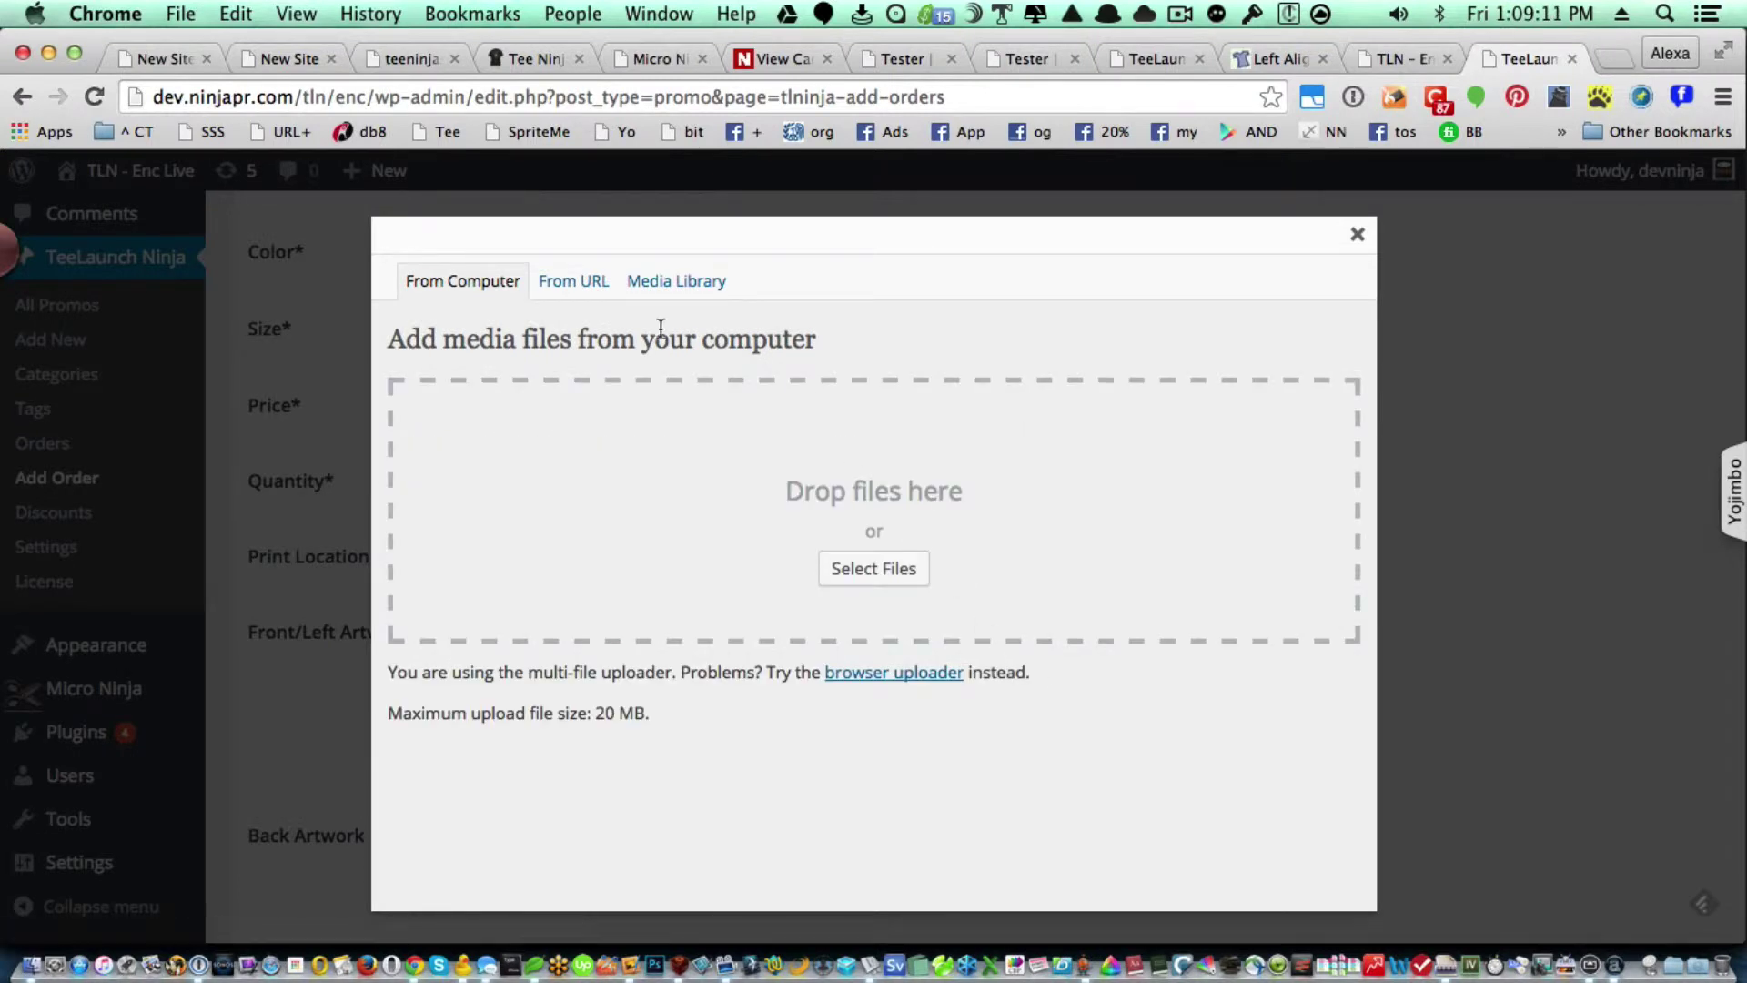
pyautogui.click(671, 289)
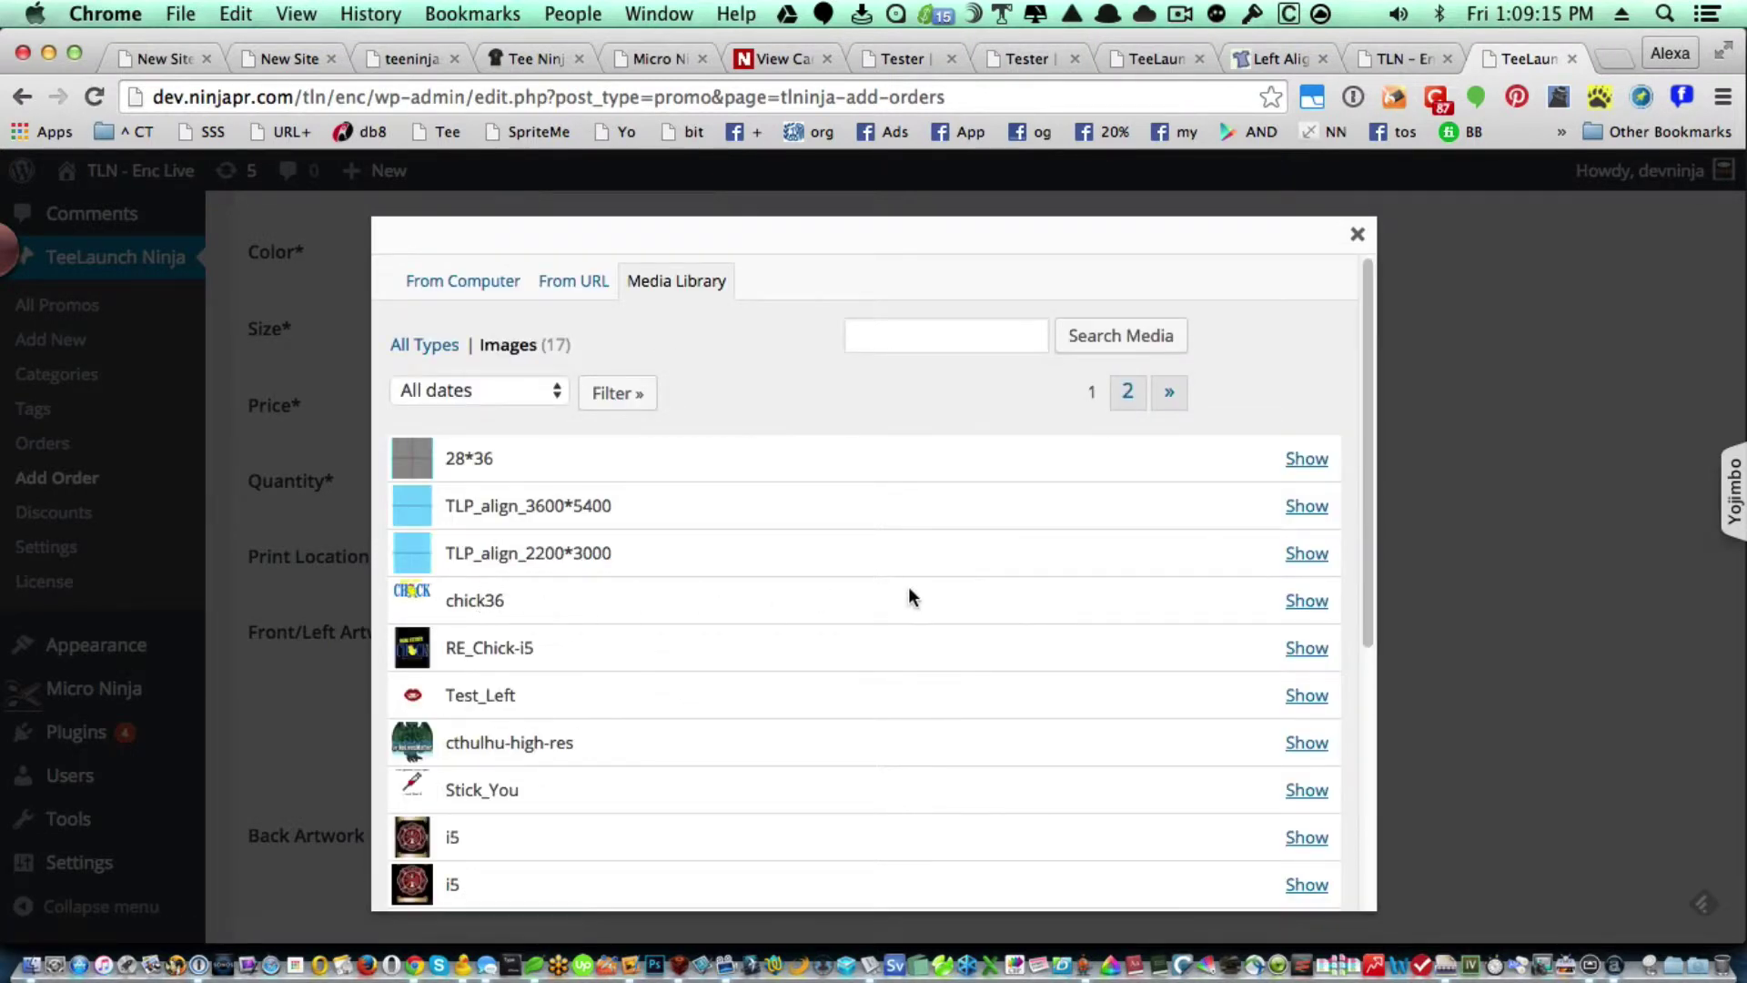
pyautogui.click(1304, 602)
pyautogui.scroll(-4, 920, 725)
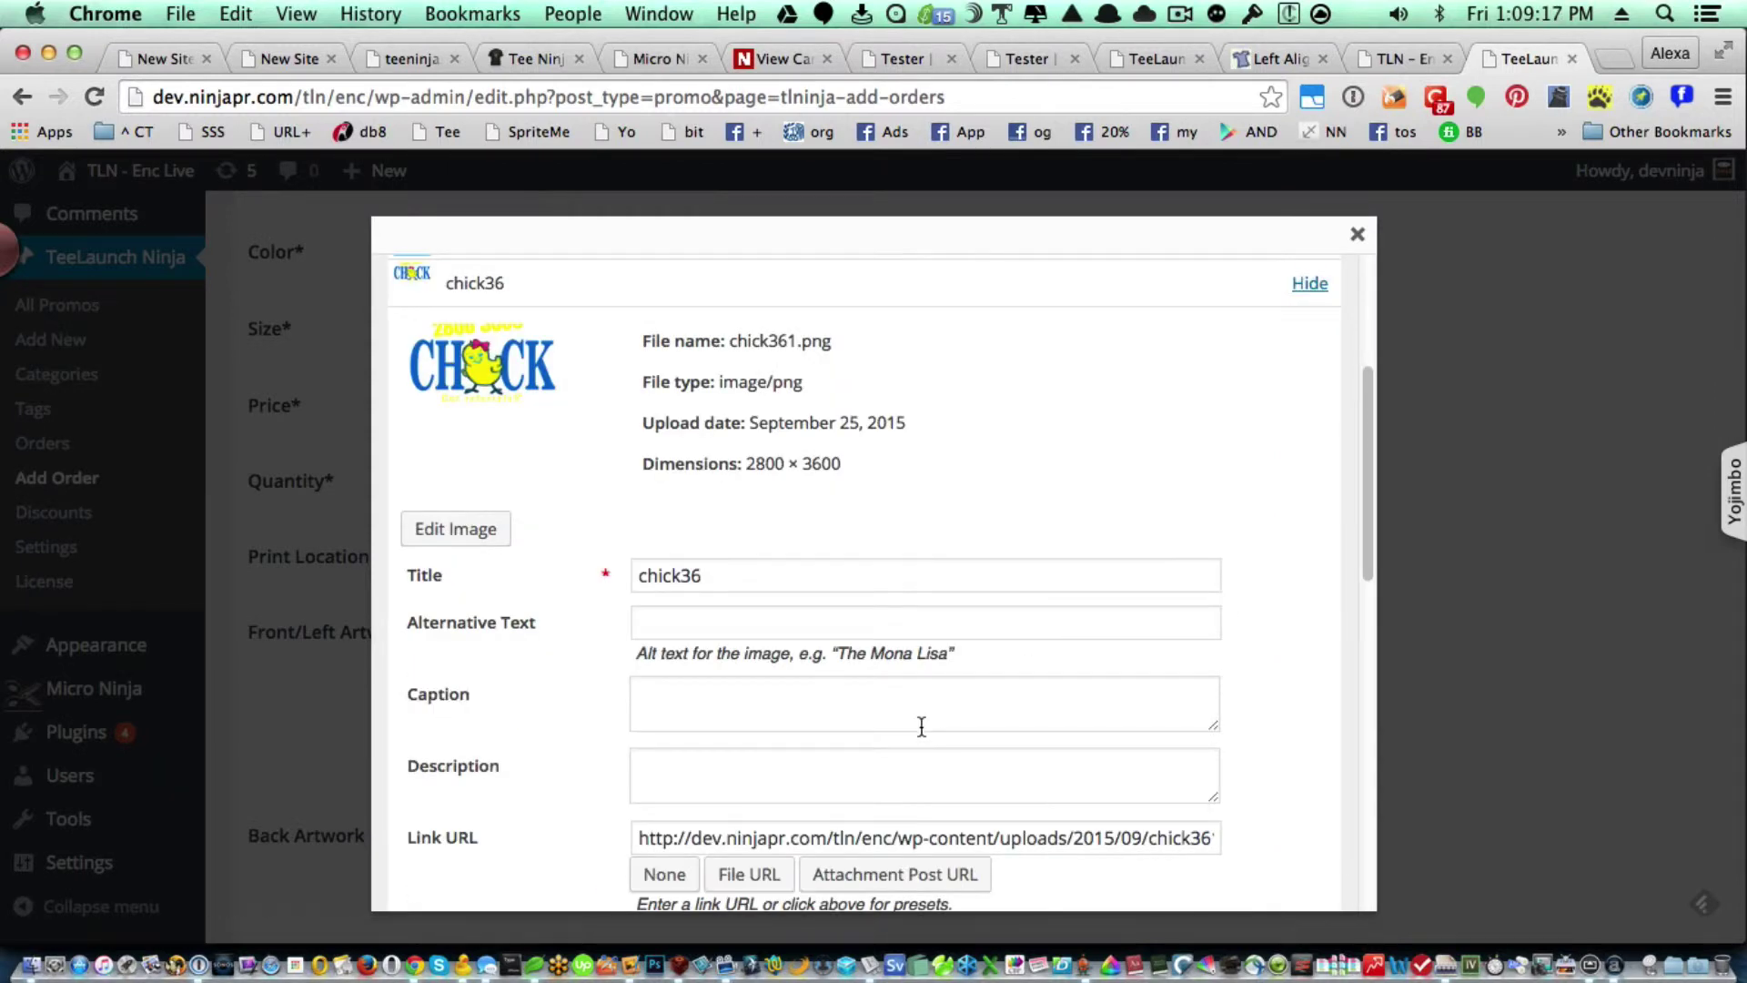
pyautogui.moveTo(852, 463); pyautogui.dragTo(745, 457)
pyautogui.scroll(-4, 1098, 619)
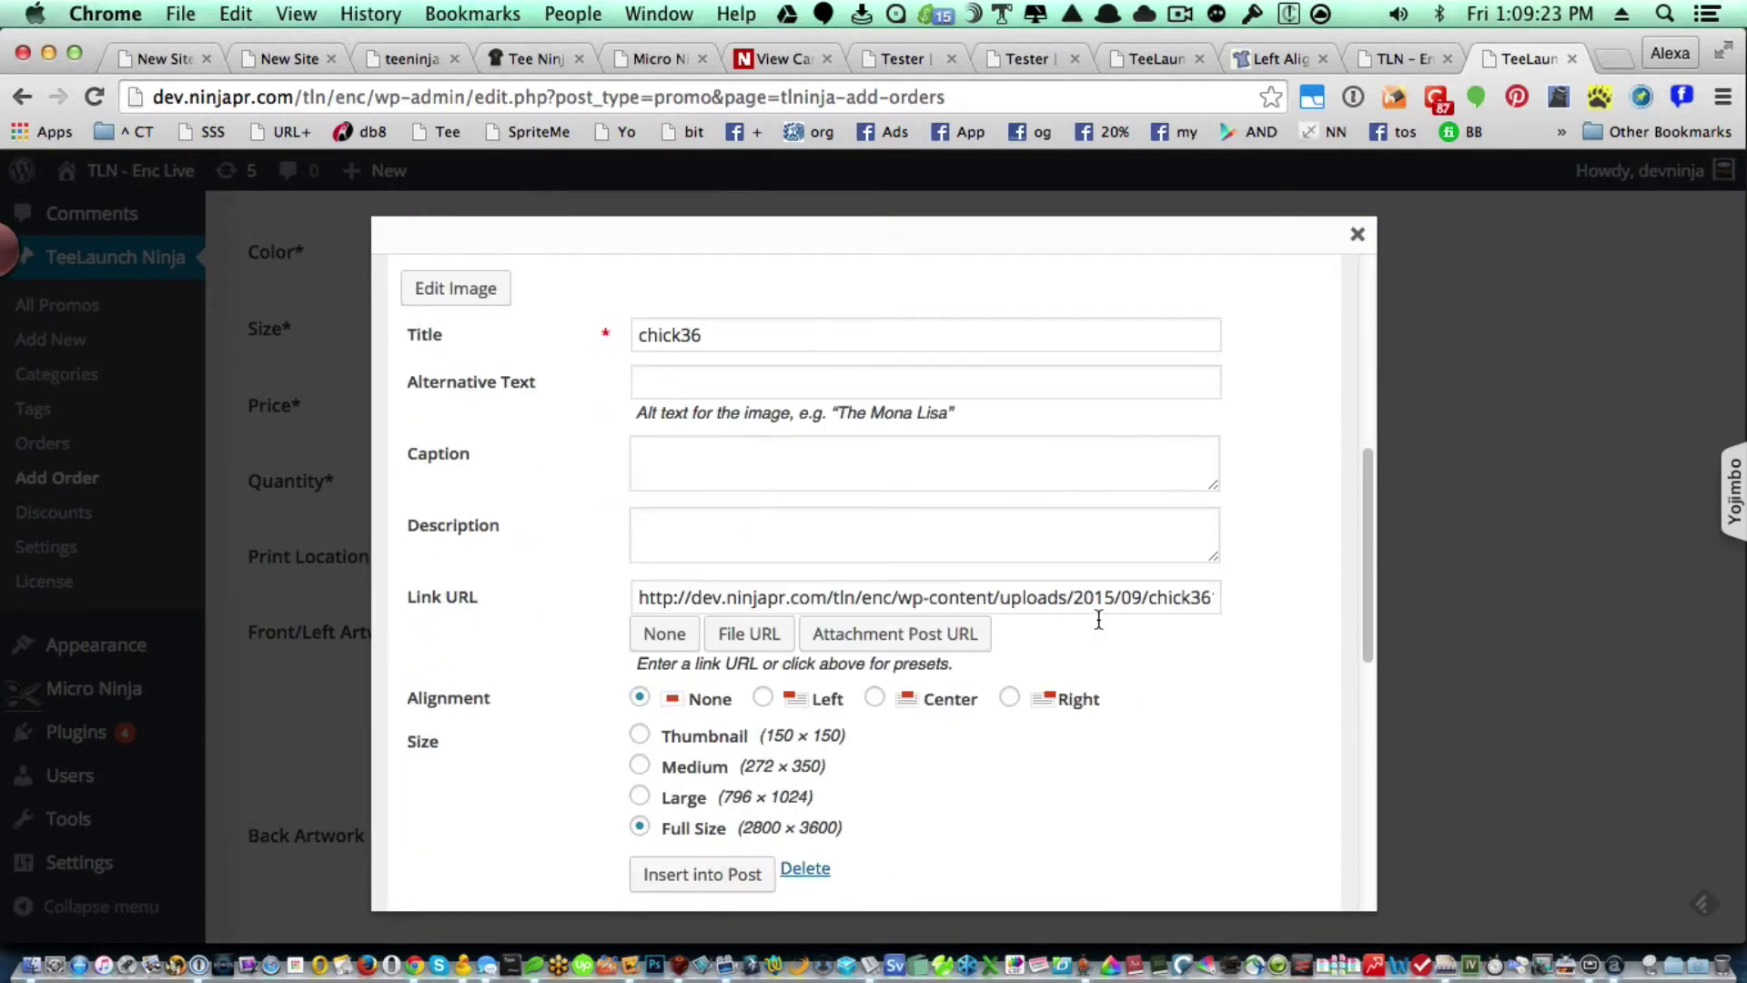
pyautogui.scroll(-1, 1098, 619)
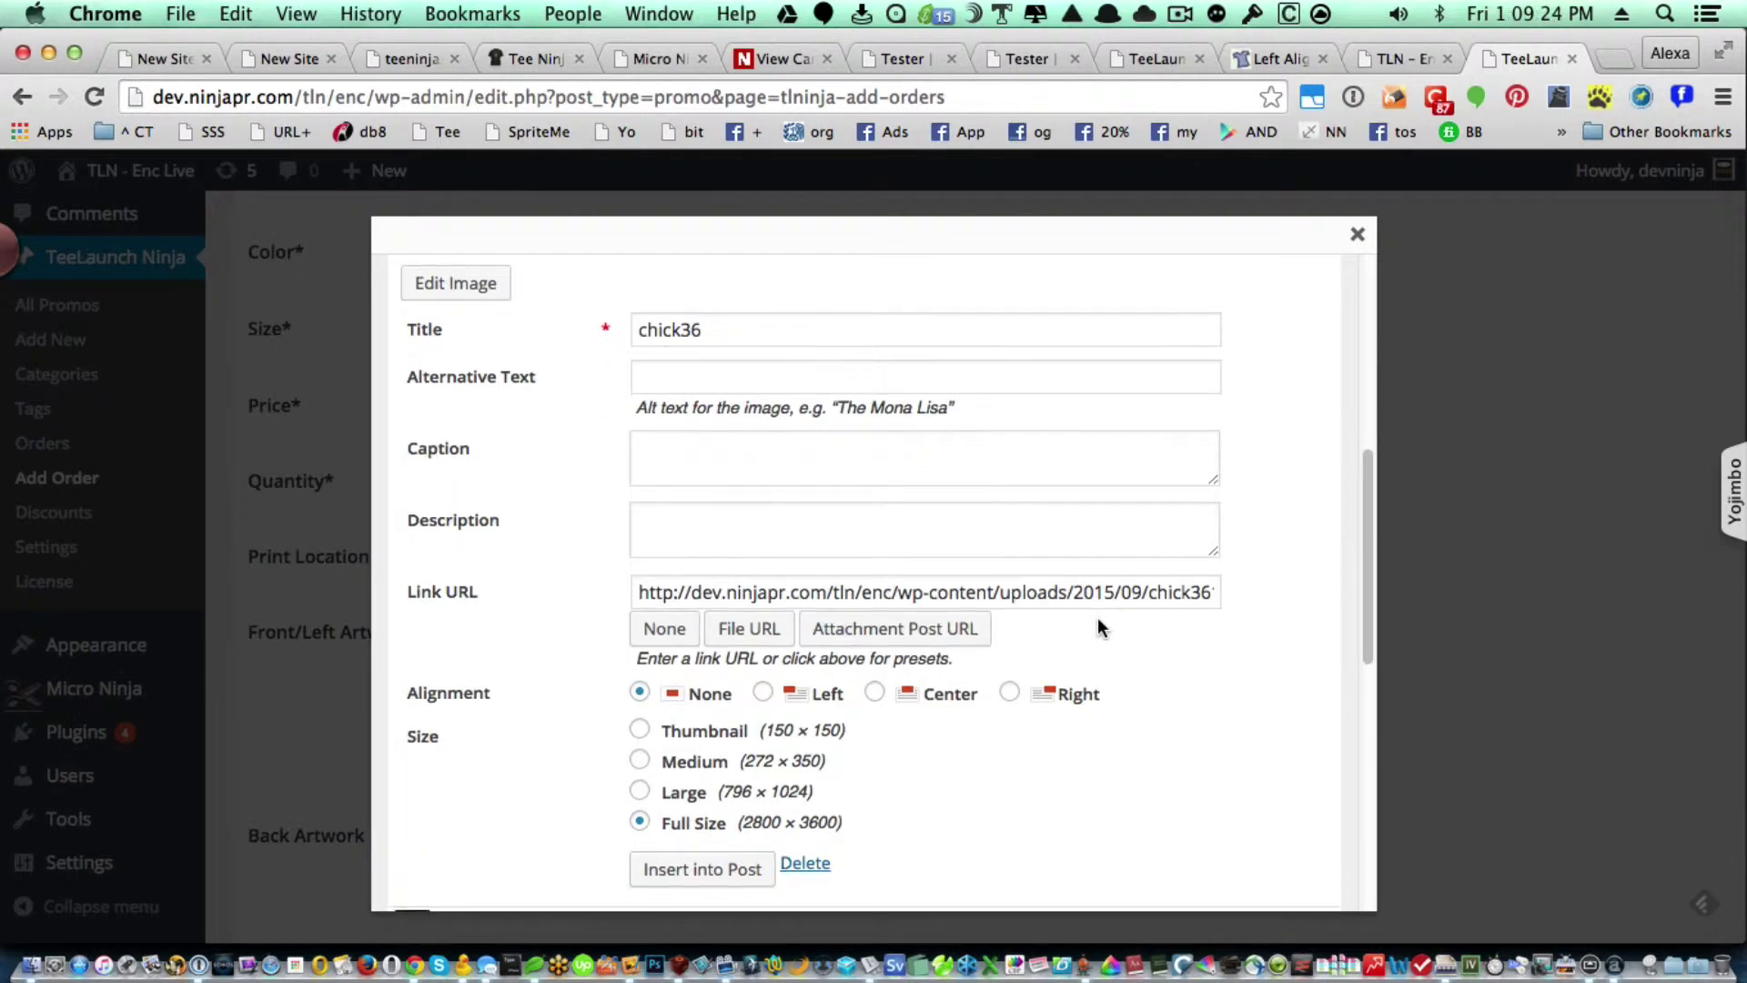
pyautogui.click(702, 871)
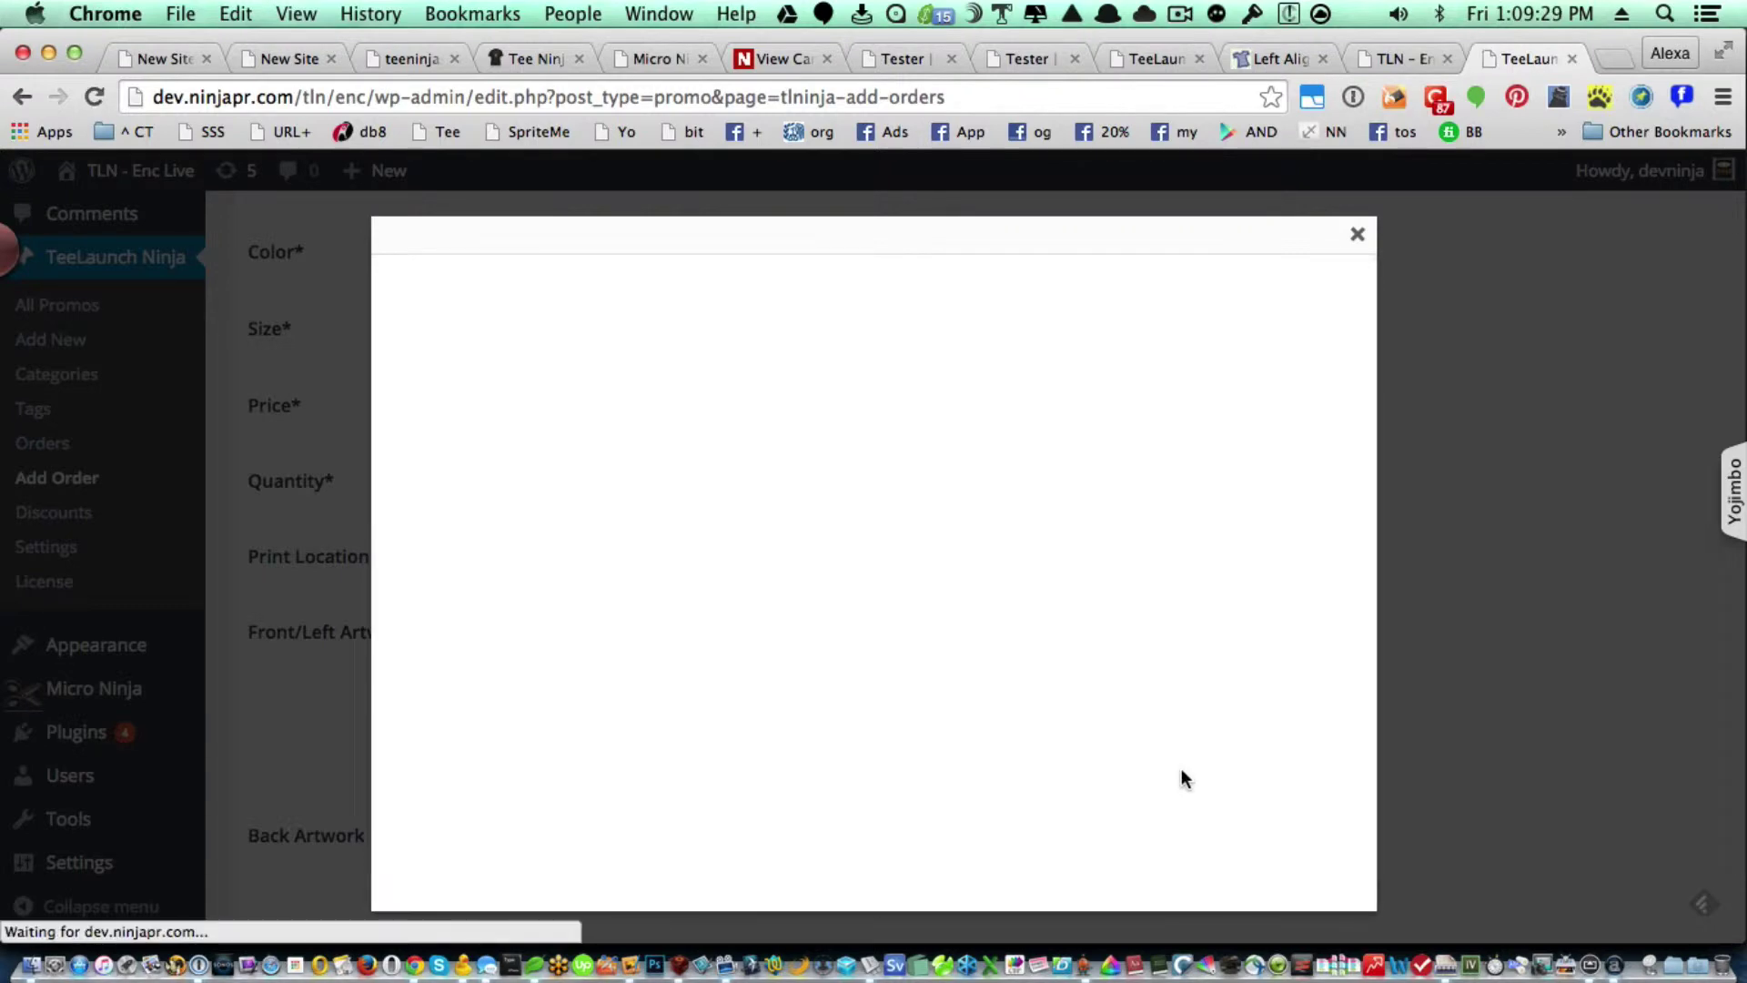
# Try Front/Back as the print location and set it back to Full Front.
pyautogui.scroll(-1, 1181, 776)
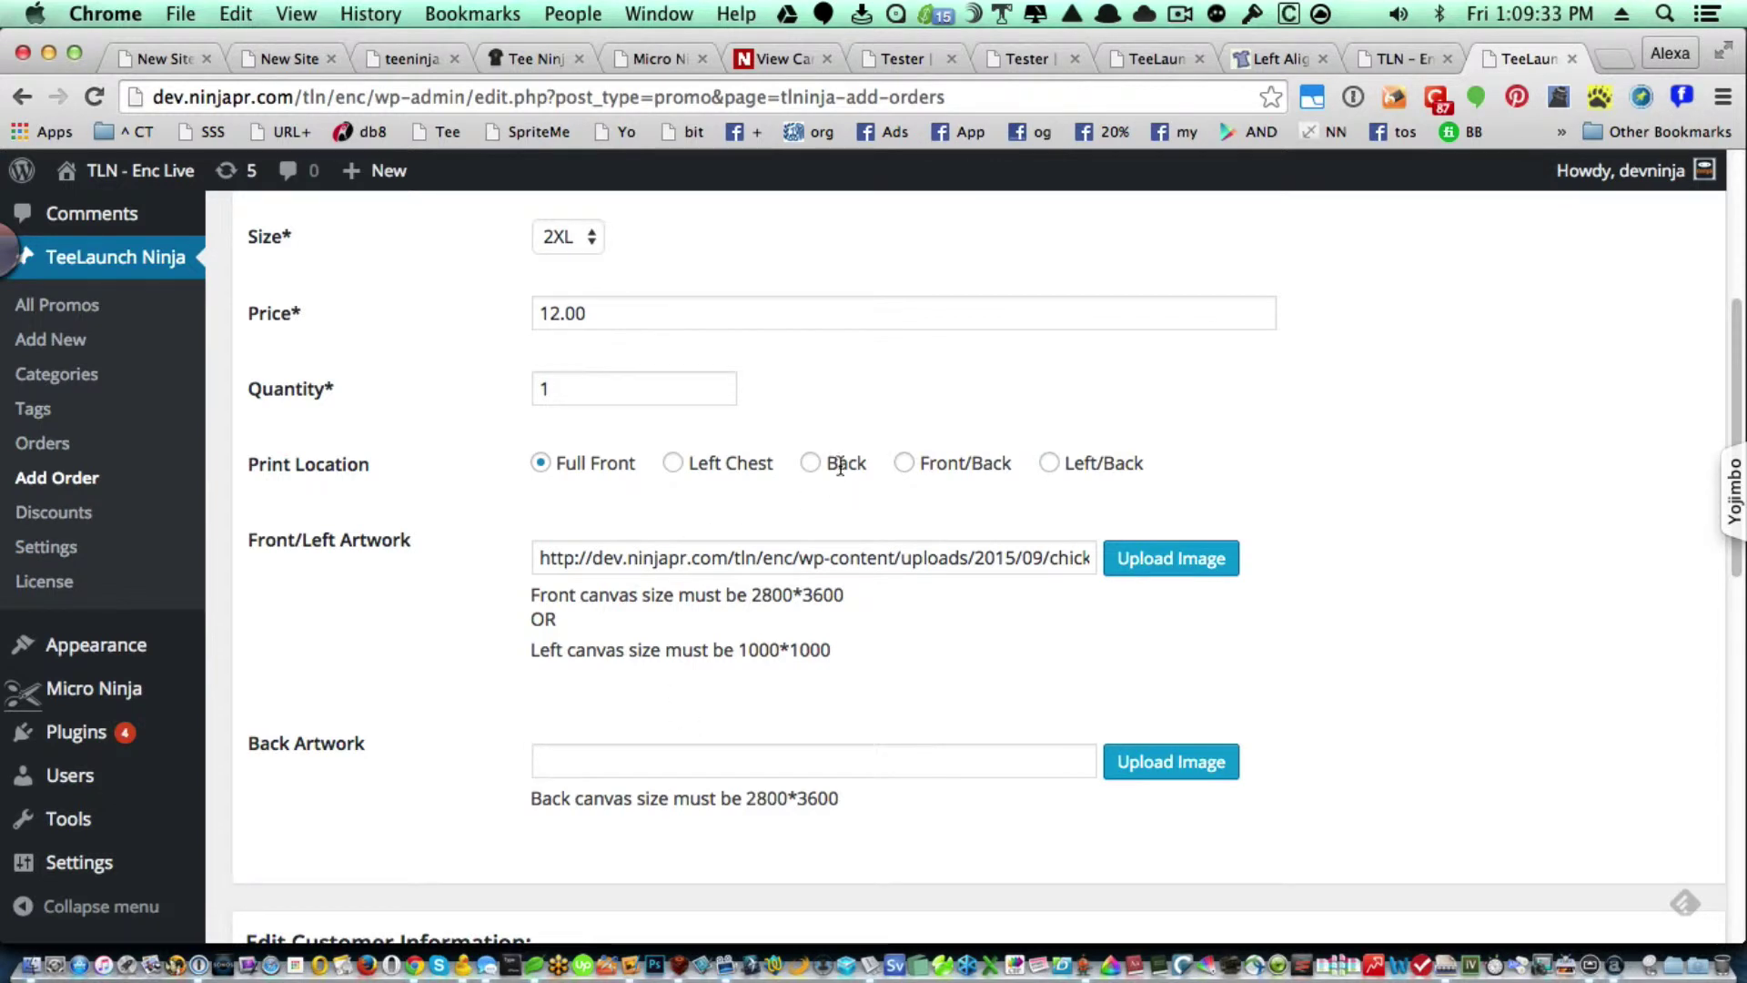
pyautogui.click(904, 466)
pyautogui.click(541, 465)
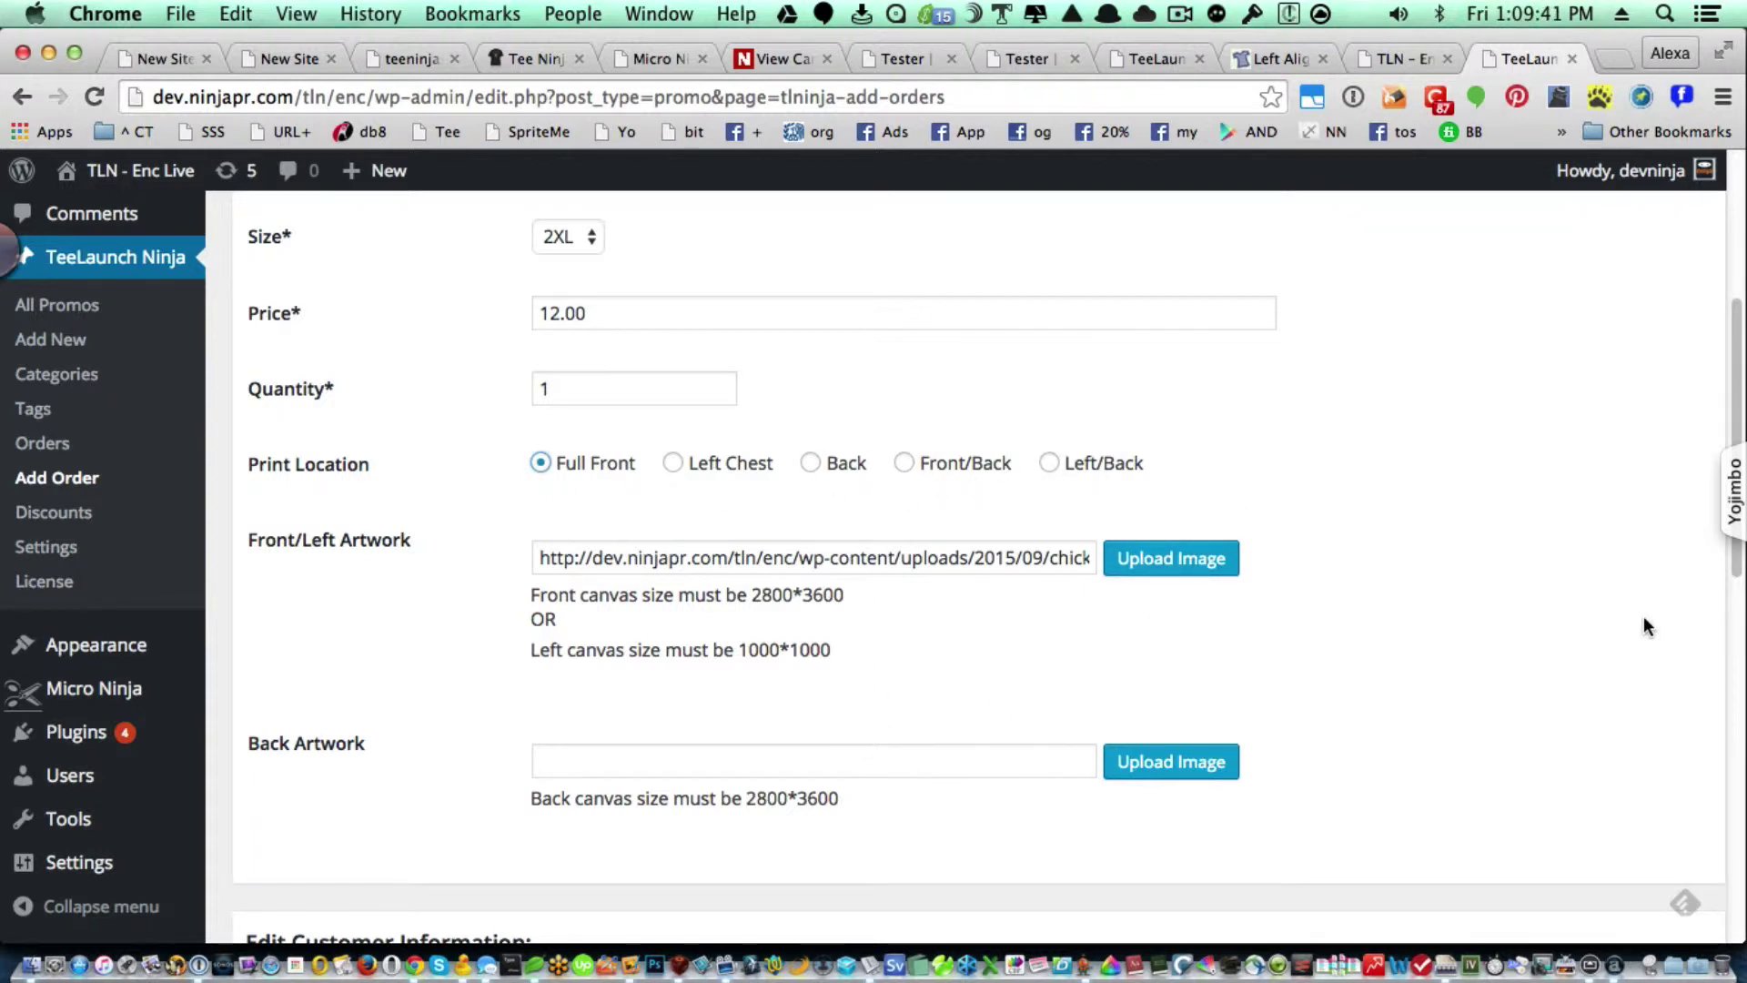
# Enter the customer's first name in the customer information section.
pyautogui.scroll(-3, 1460, 623)
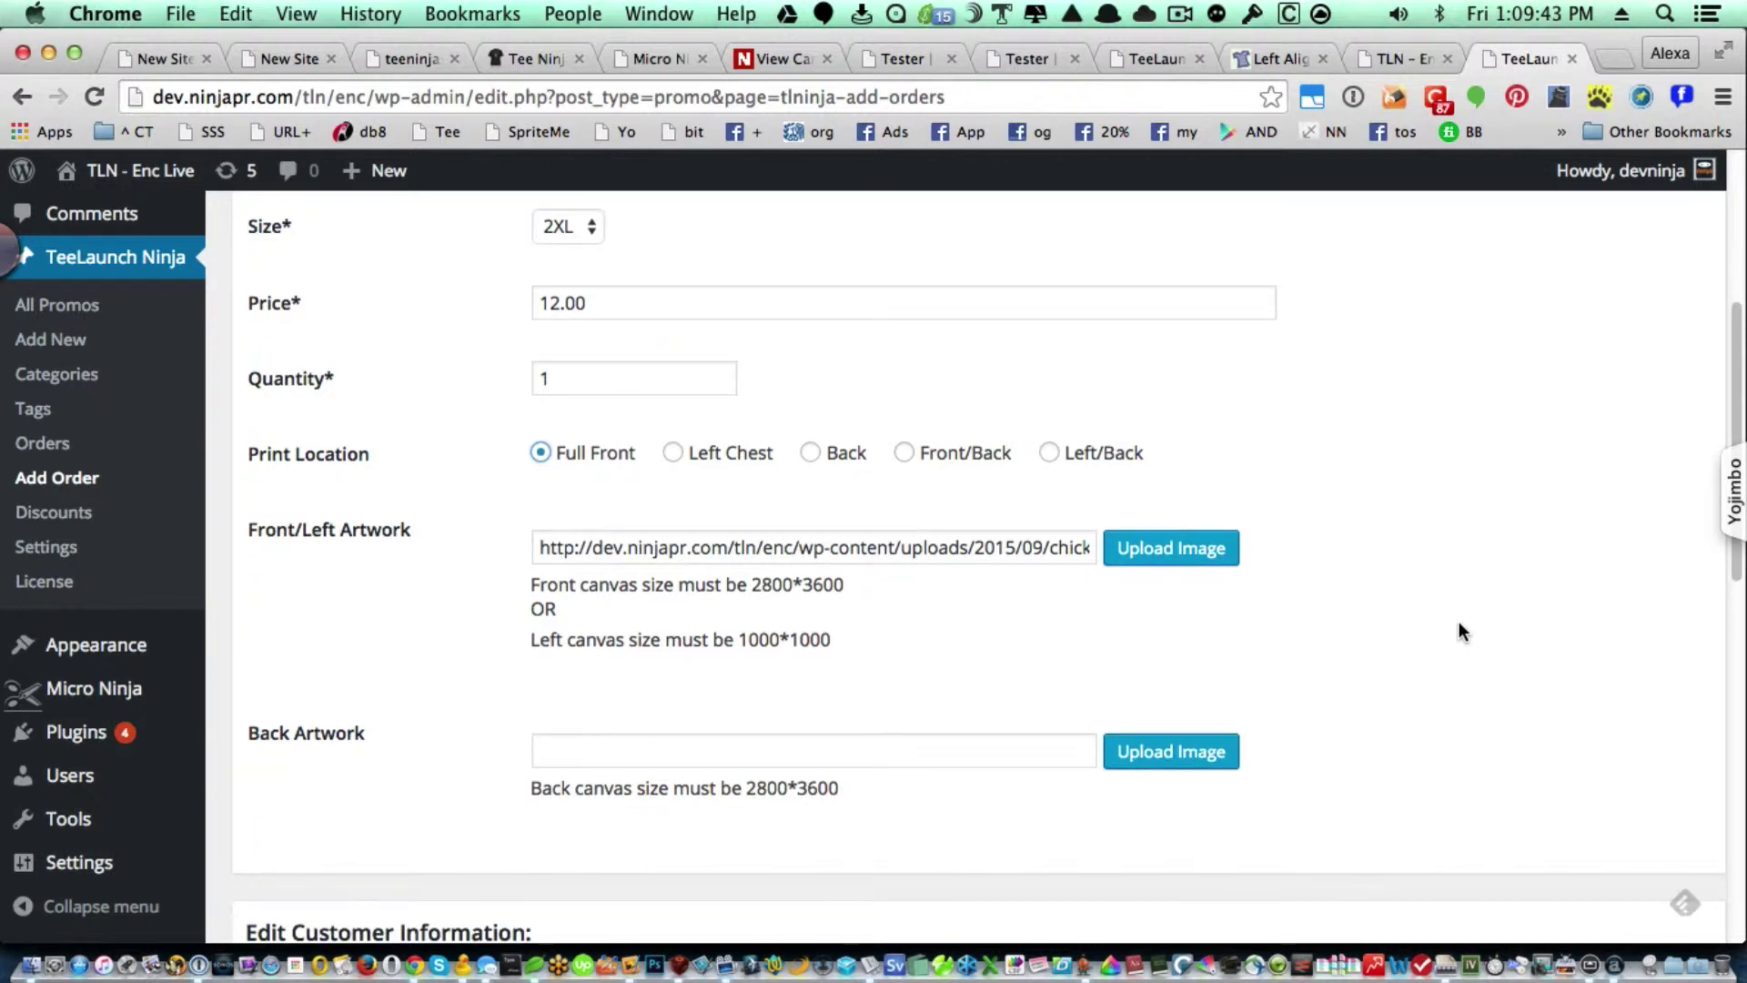
pyautogui.scroll(-2, 1460, 621)
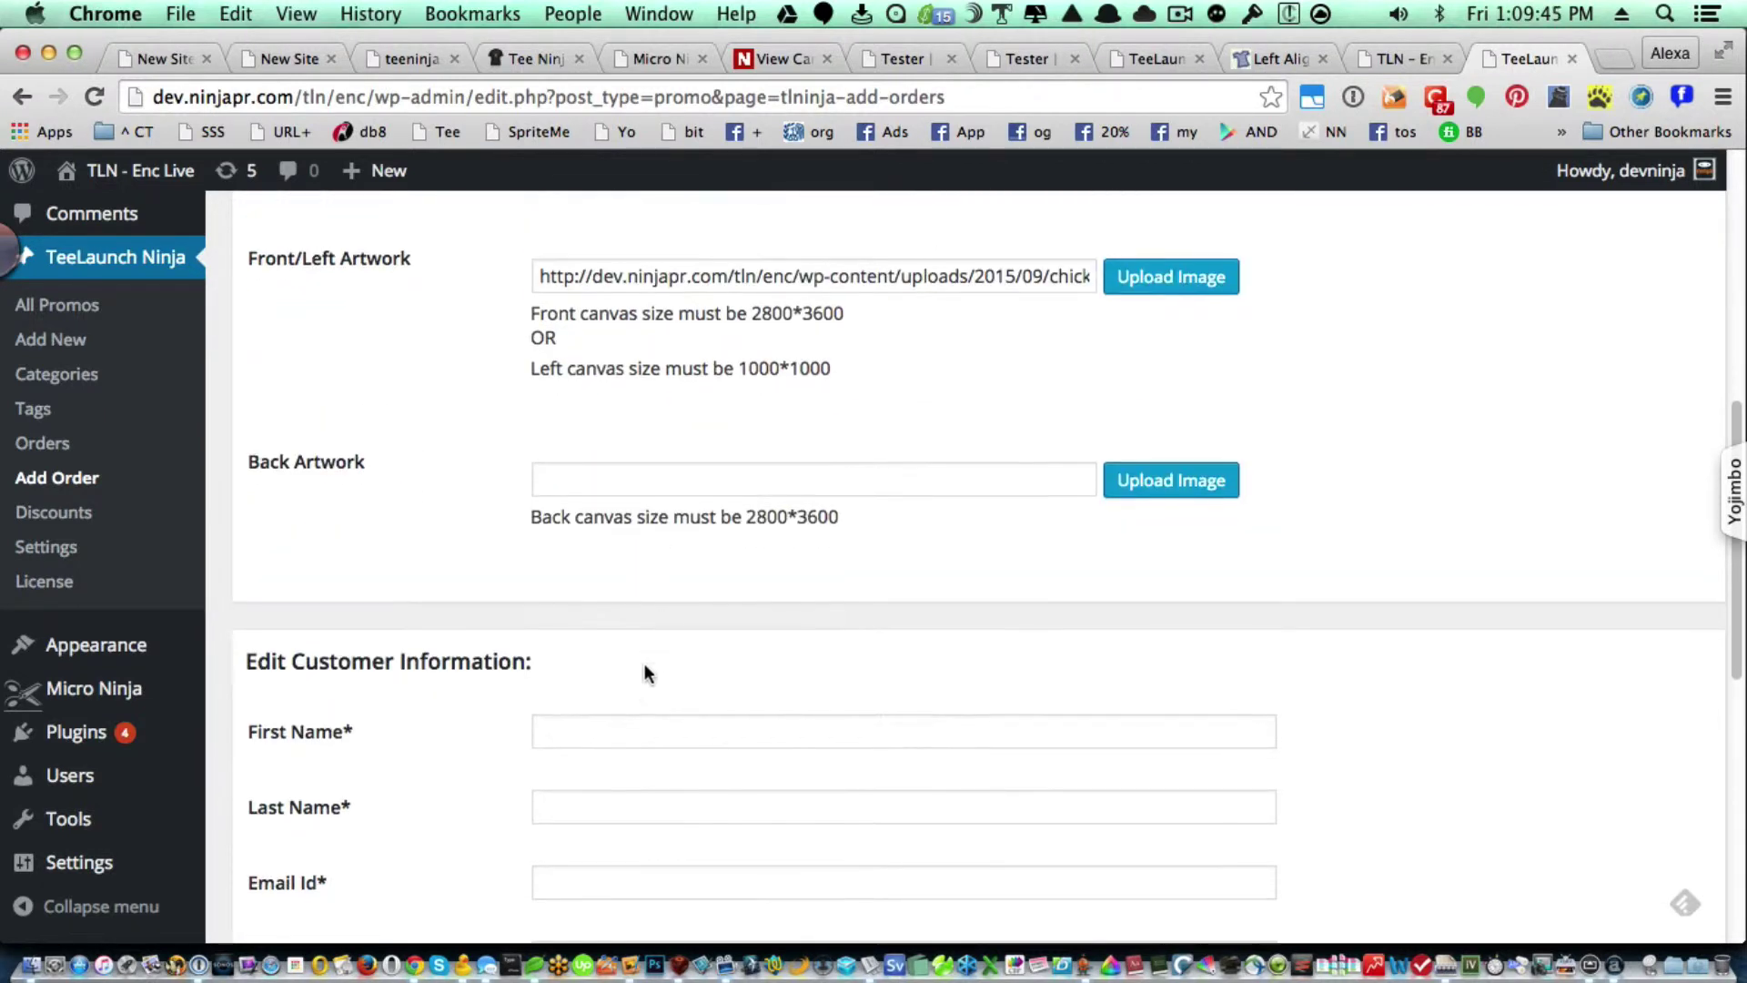
pyautogui.click(631, 718)
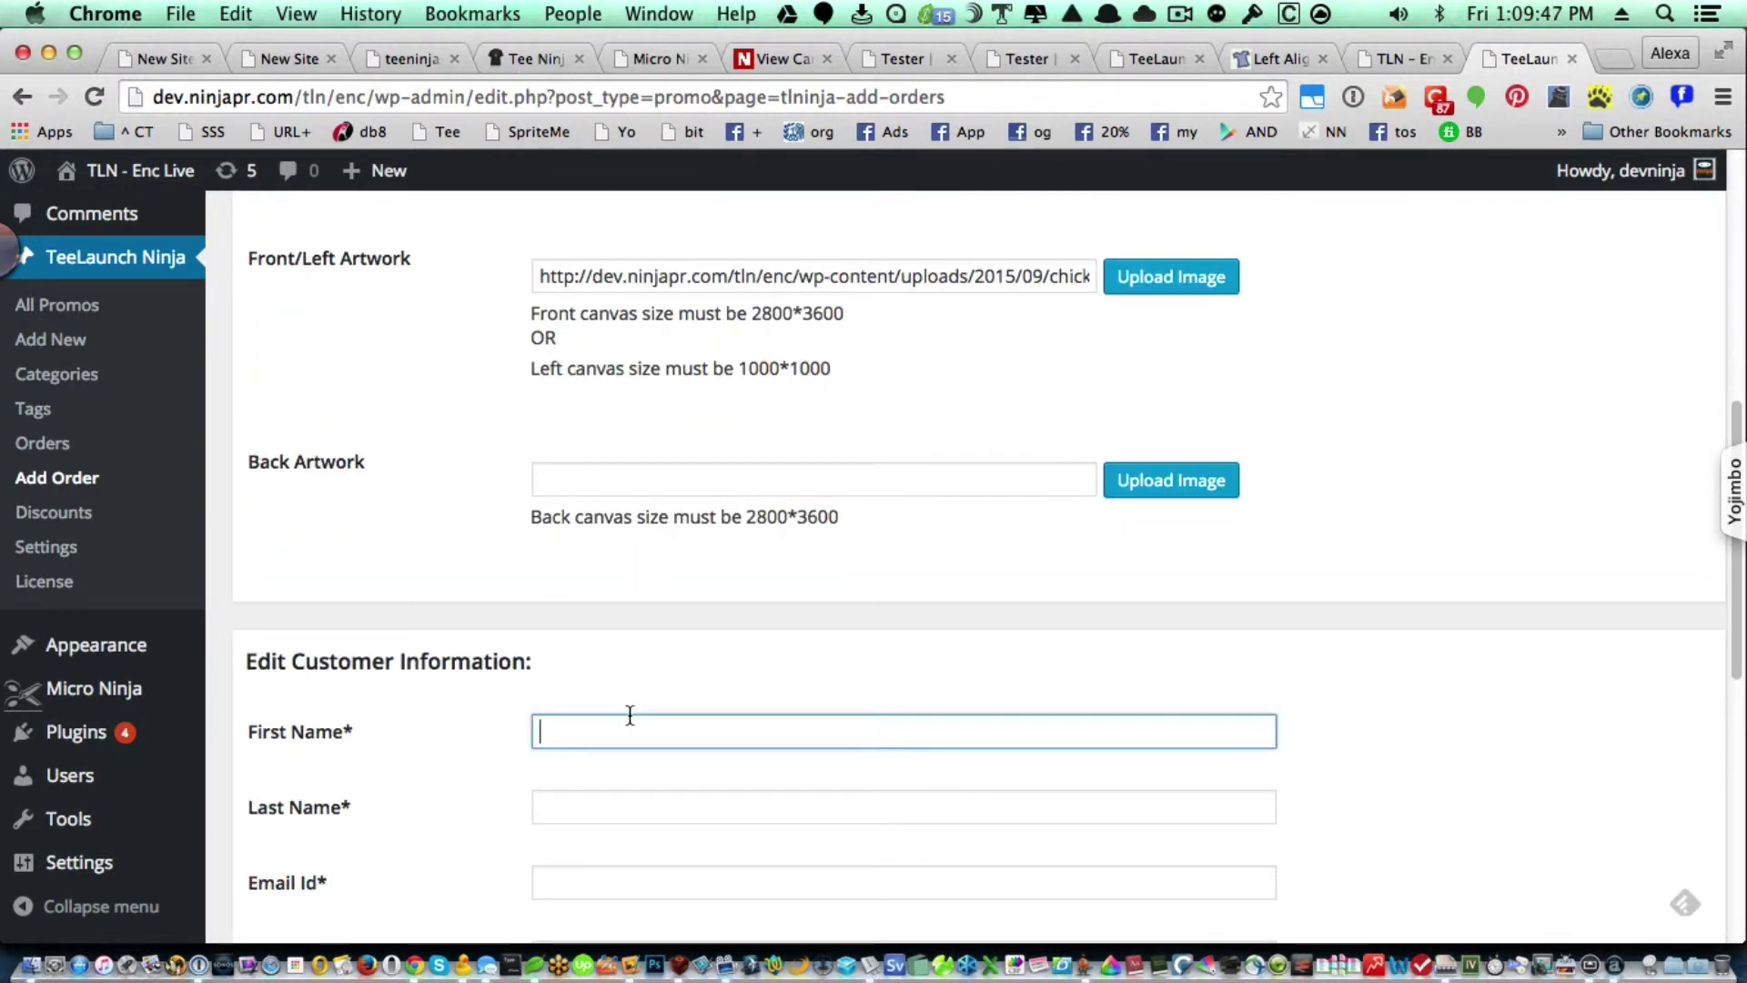
pyautogui.write('R')
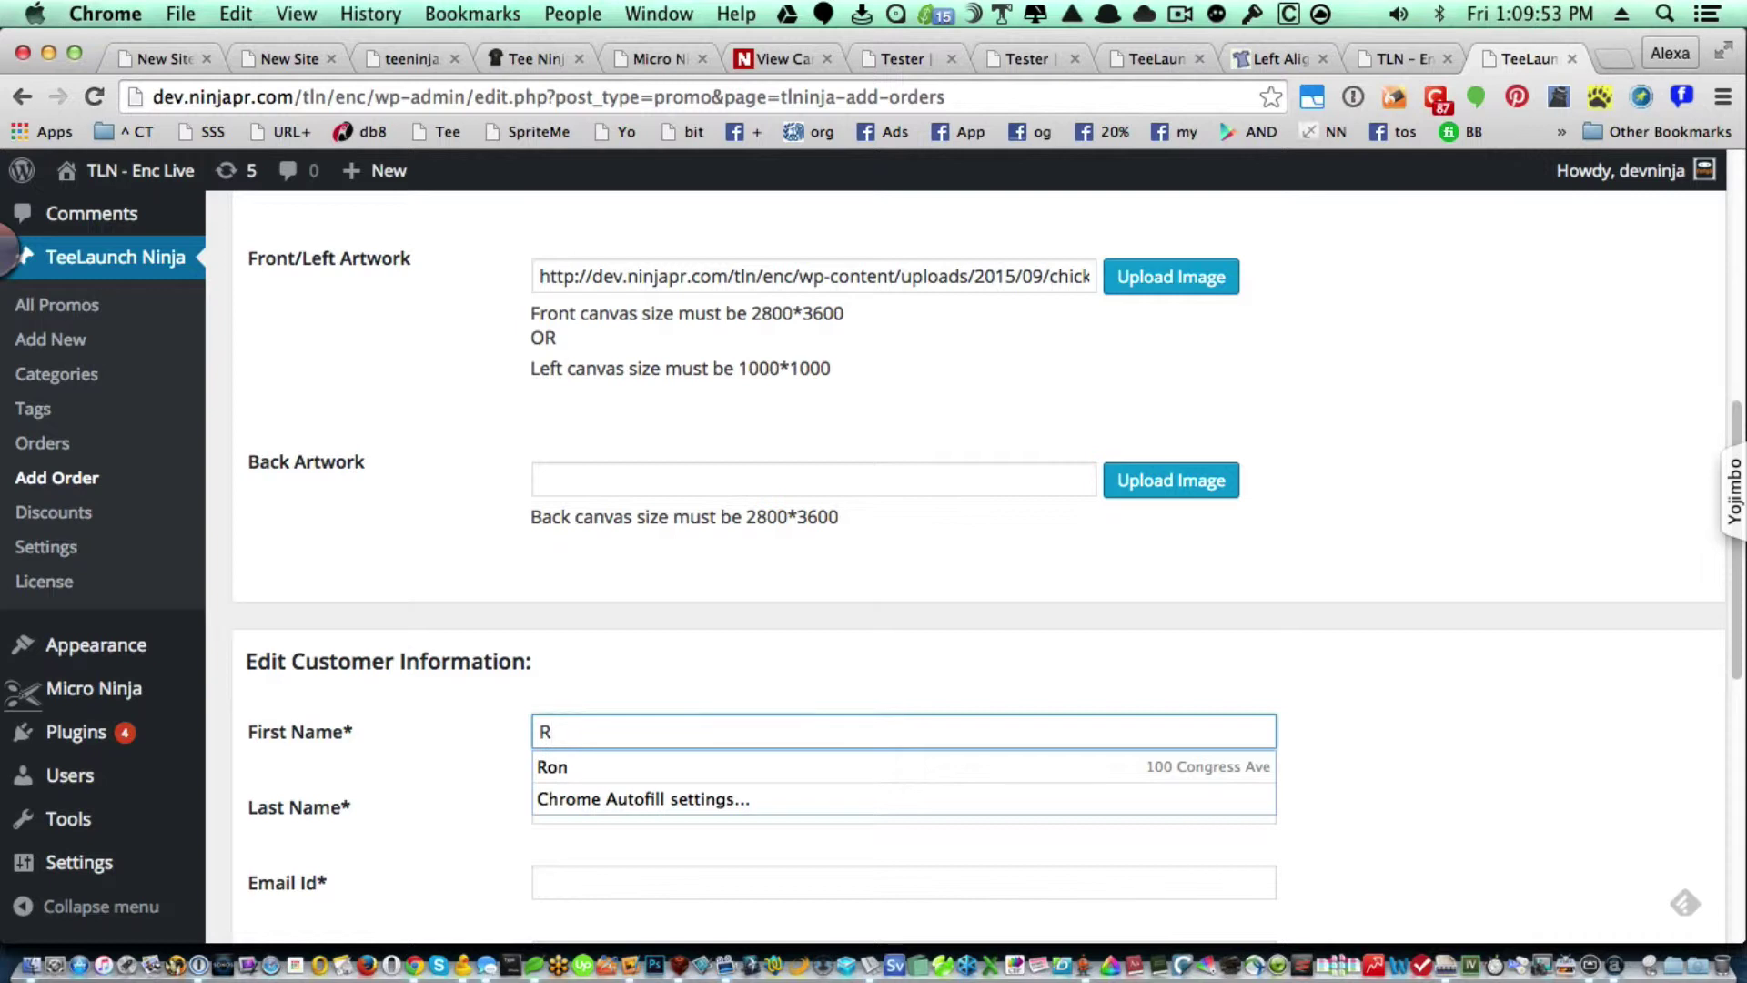
pyautogui.press('BackSpace')
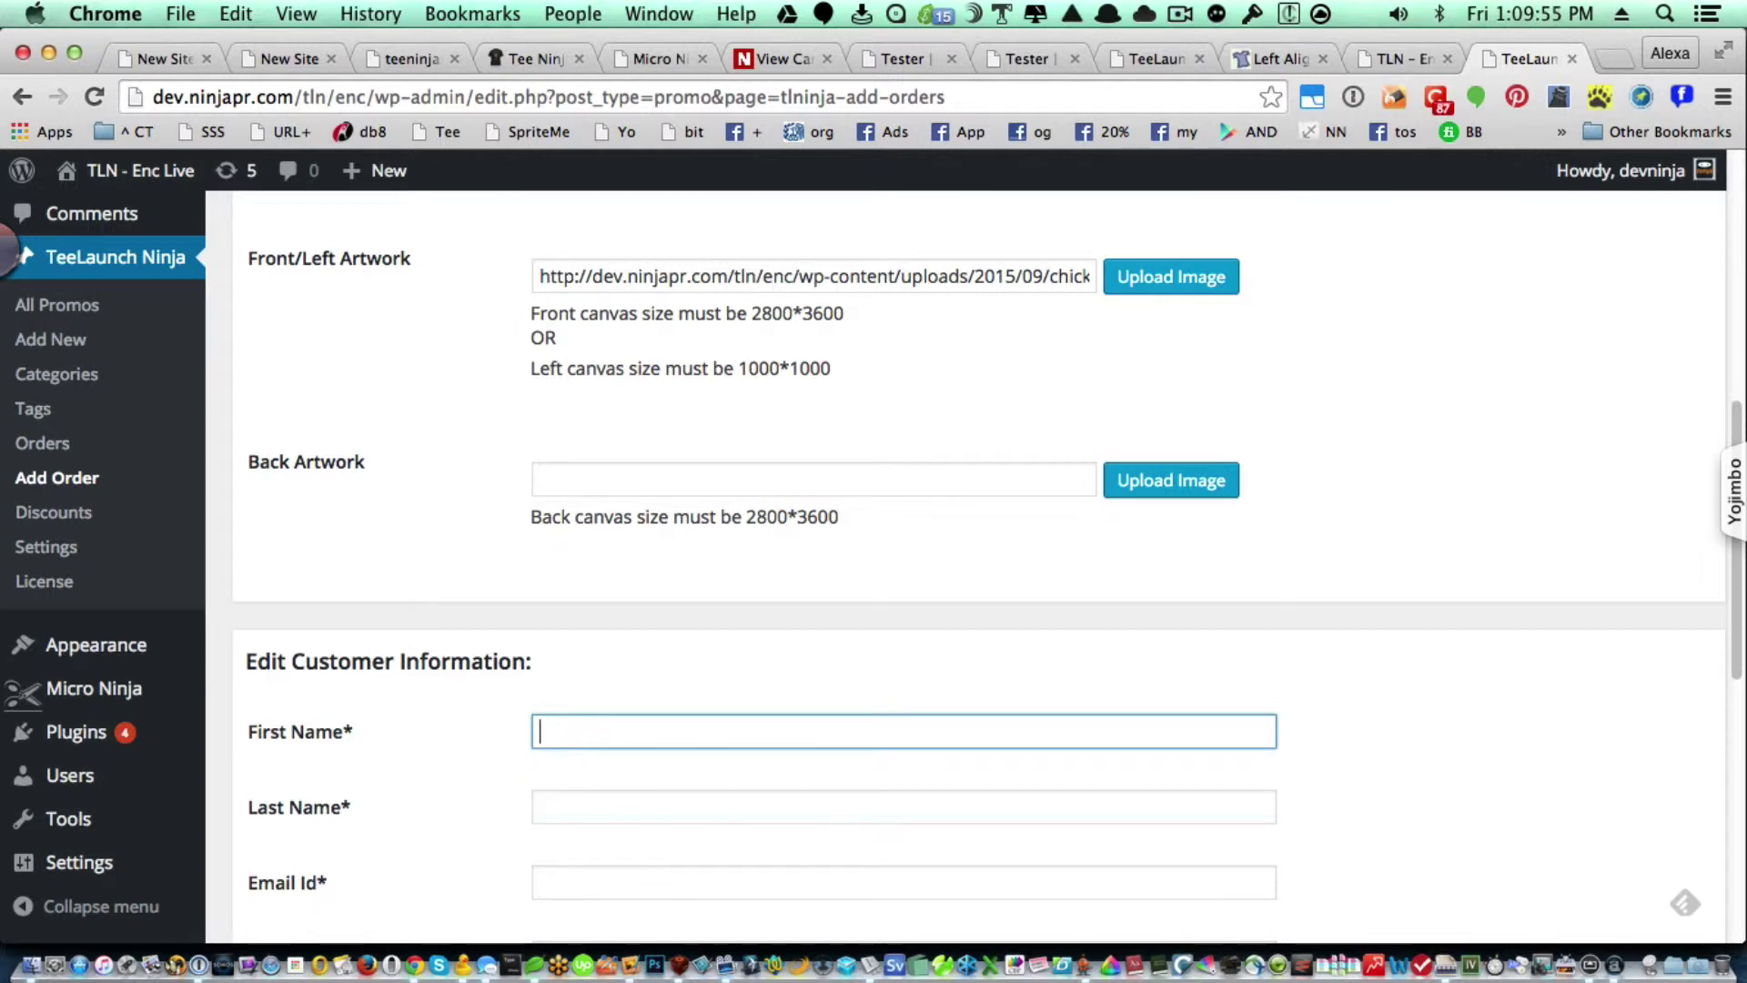
pyautogui.write('Jennifer')
pyautogui.press('Tab')
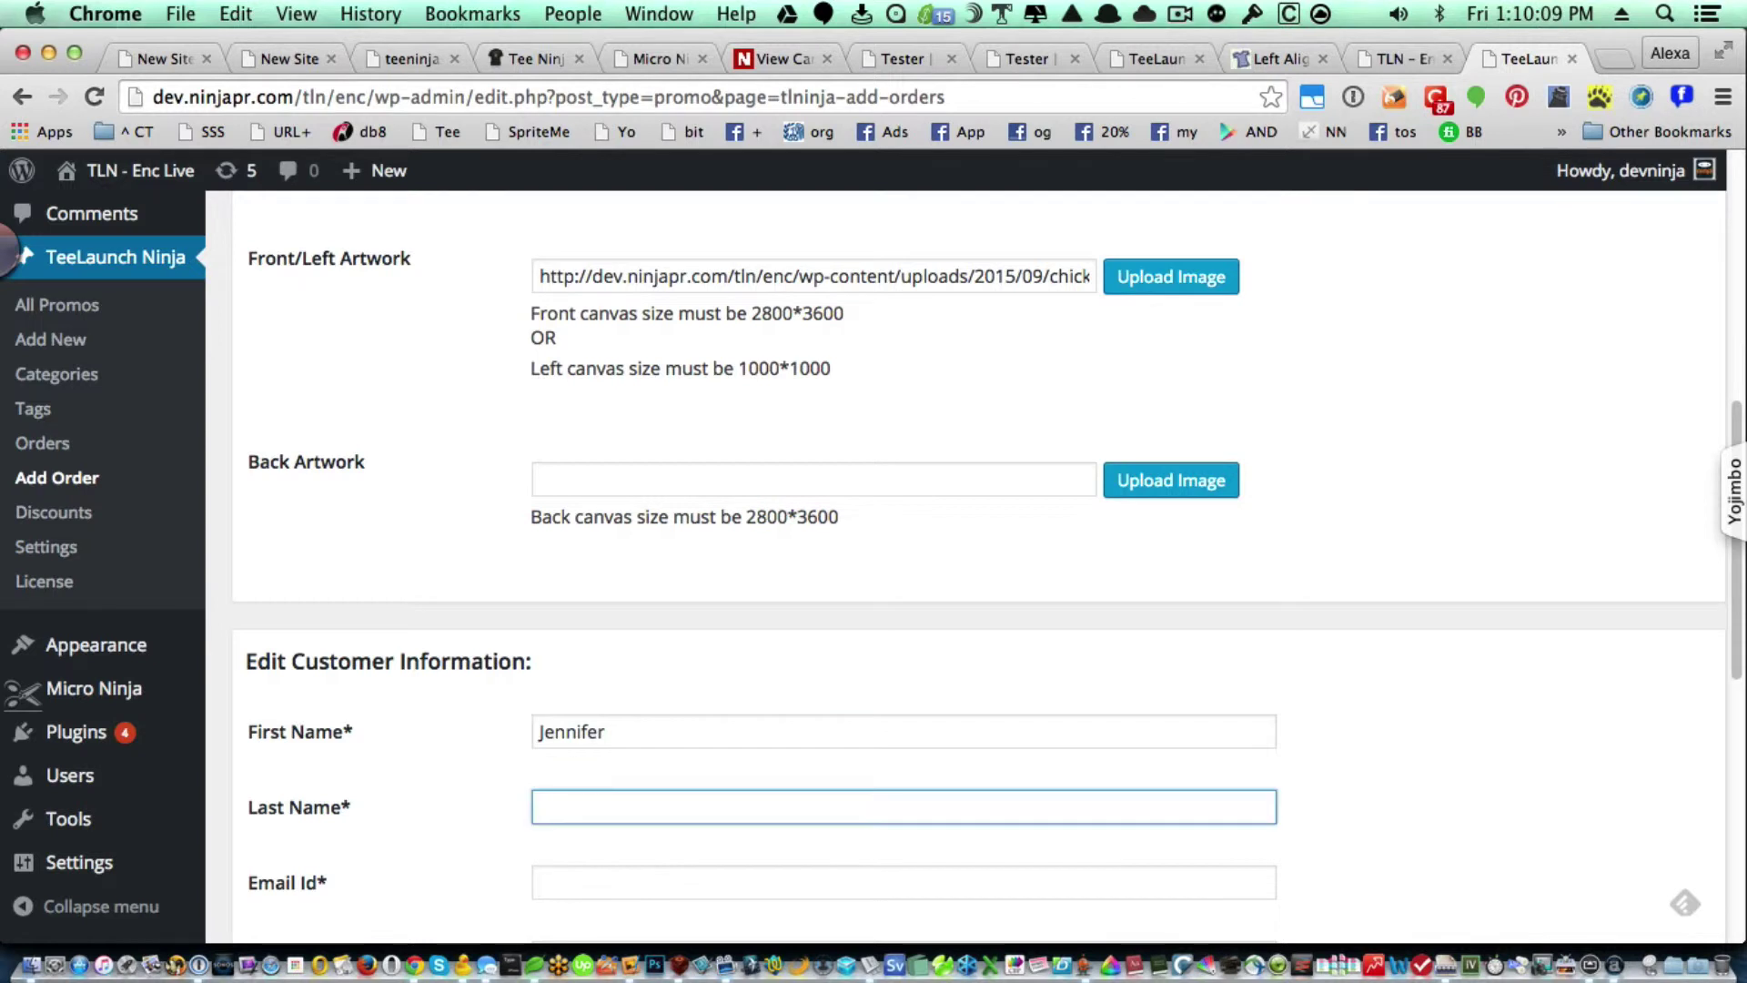
# Fill in the customer's last name and e-mail using the saved autofill entry that matches the initial B.
pyautogui.write('N')
pyautogui.press('BackSpace')
pyautogui.write('B')
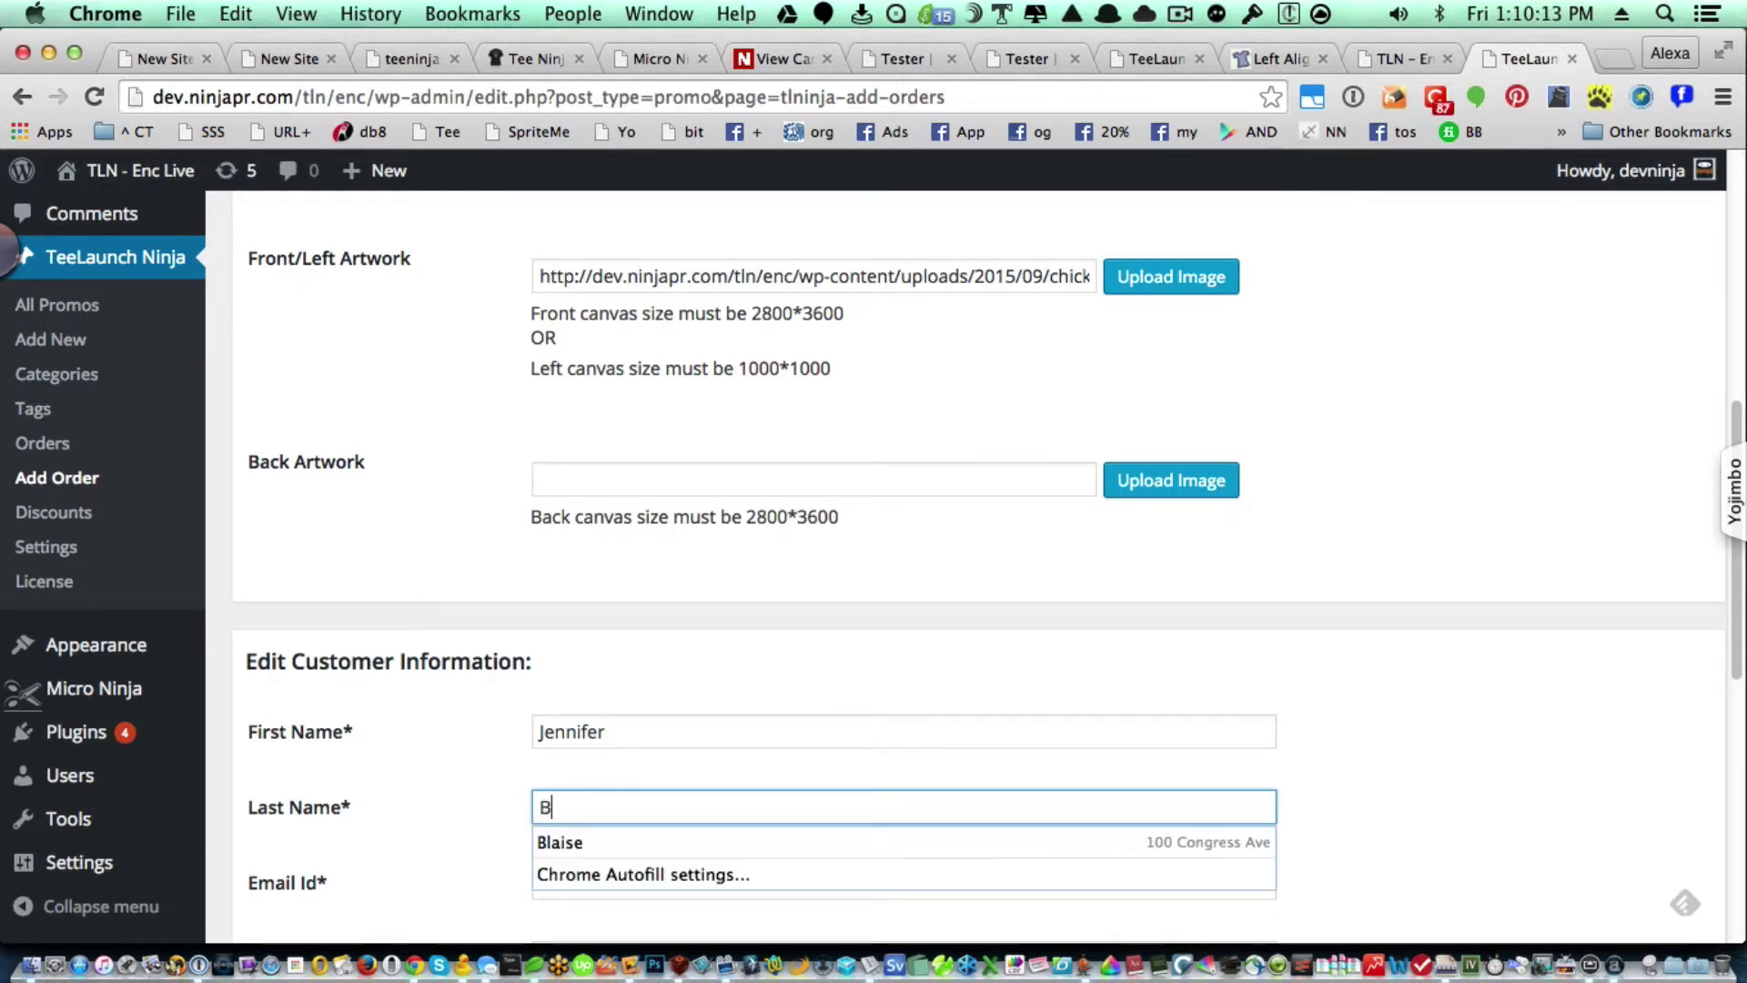
pyautogui.press('Tab')
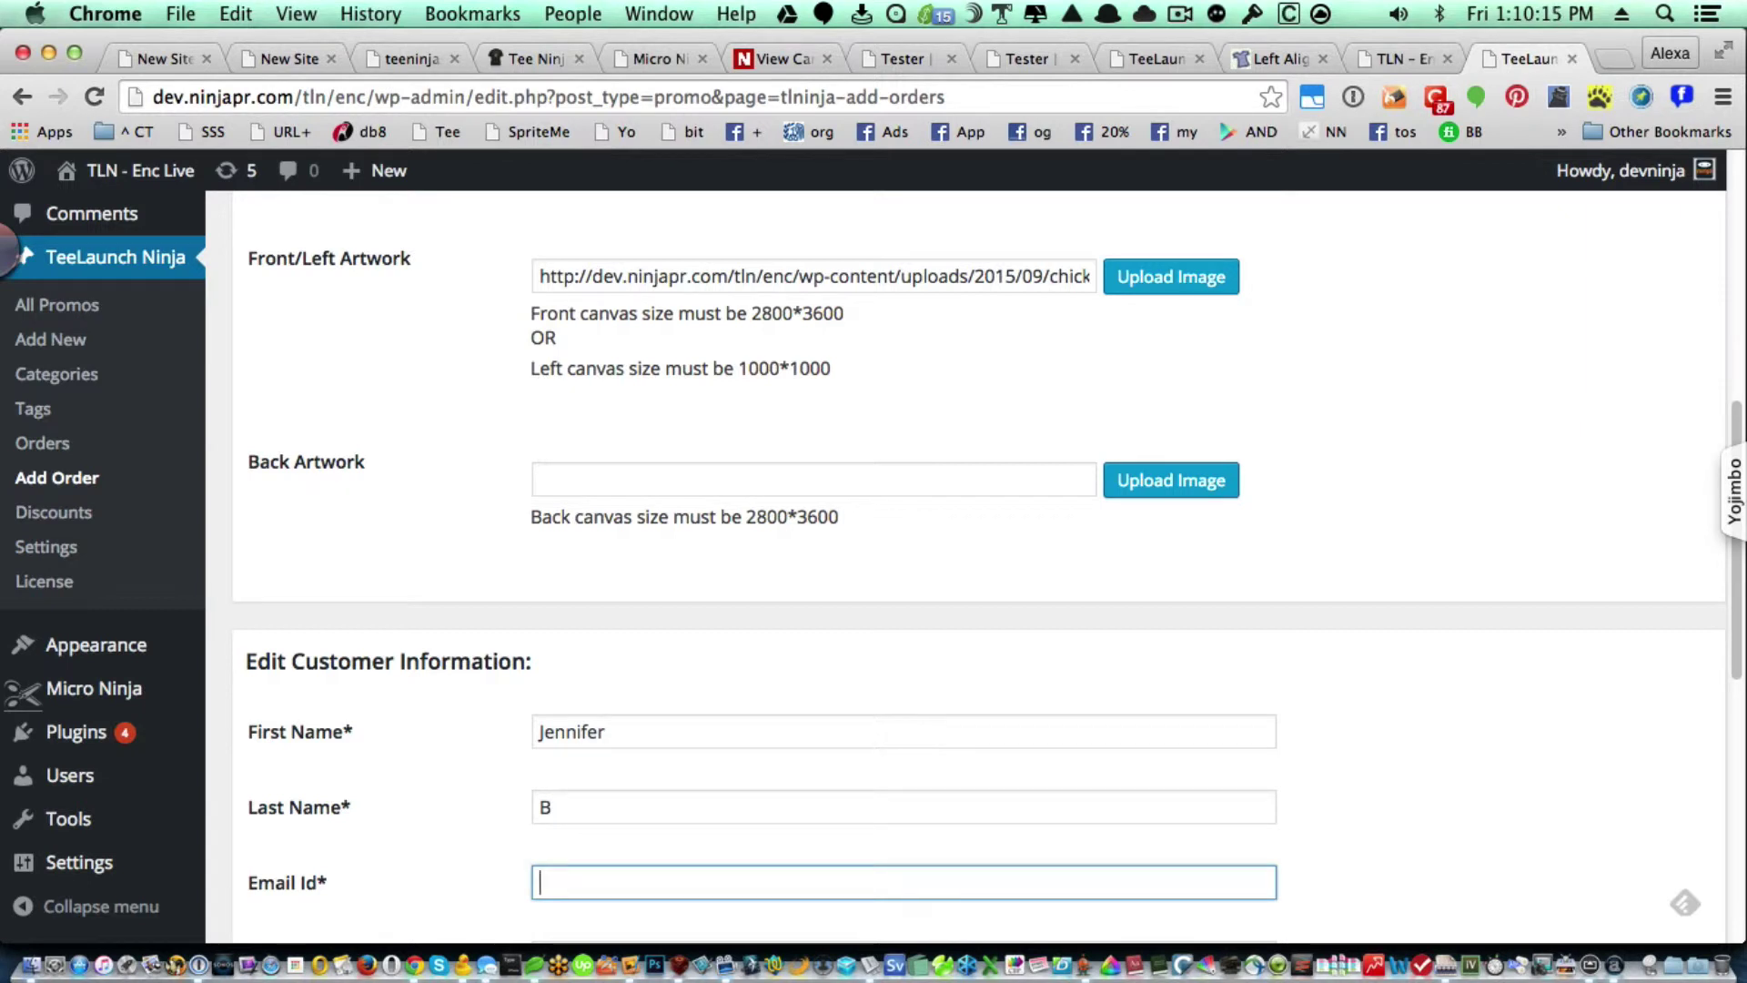
pyautogui.click(604, 793)
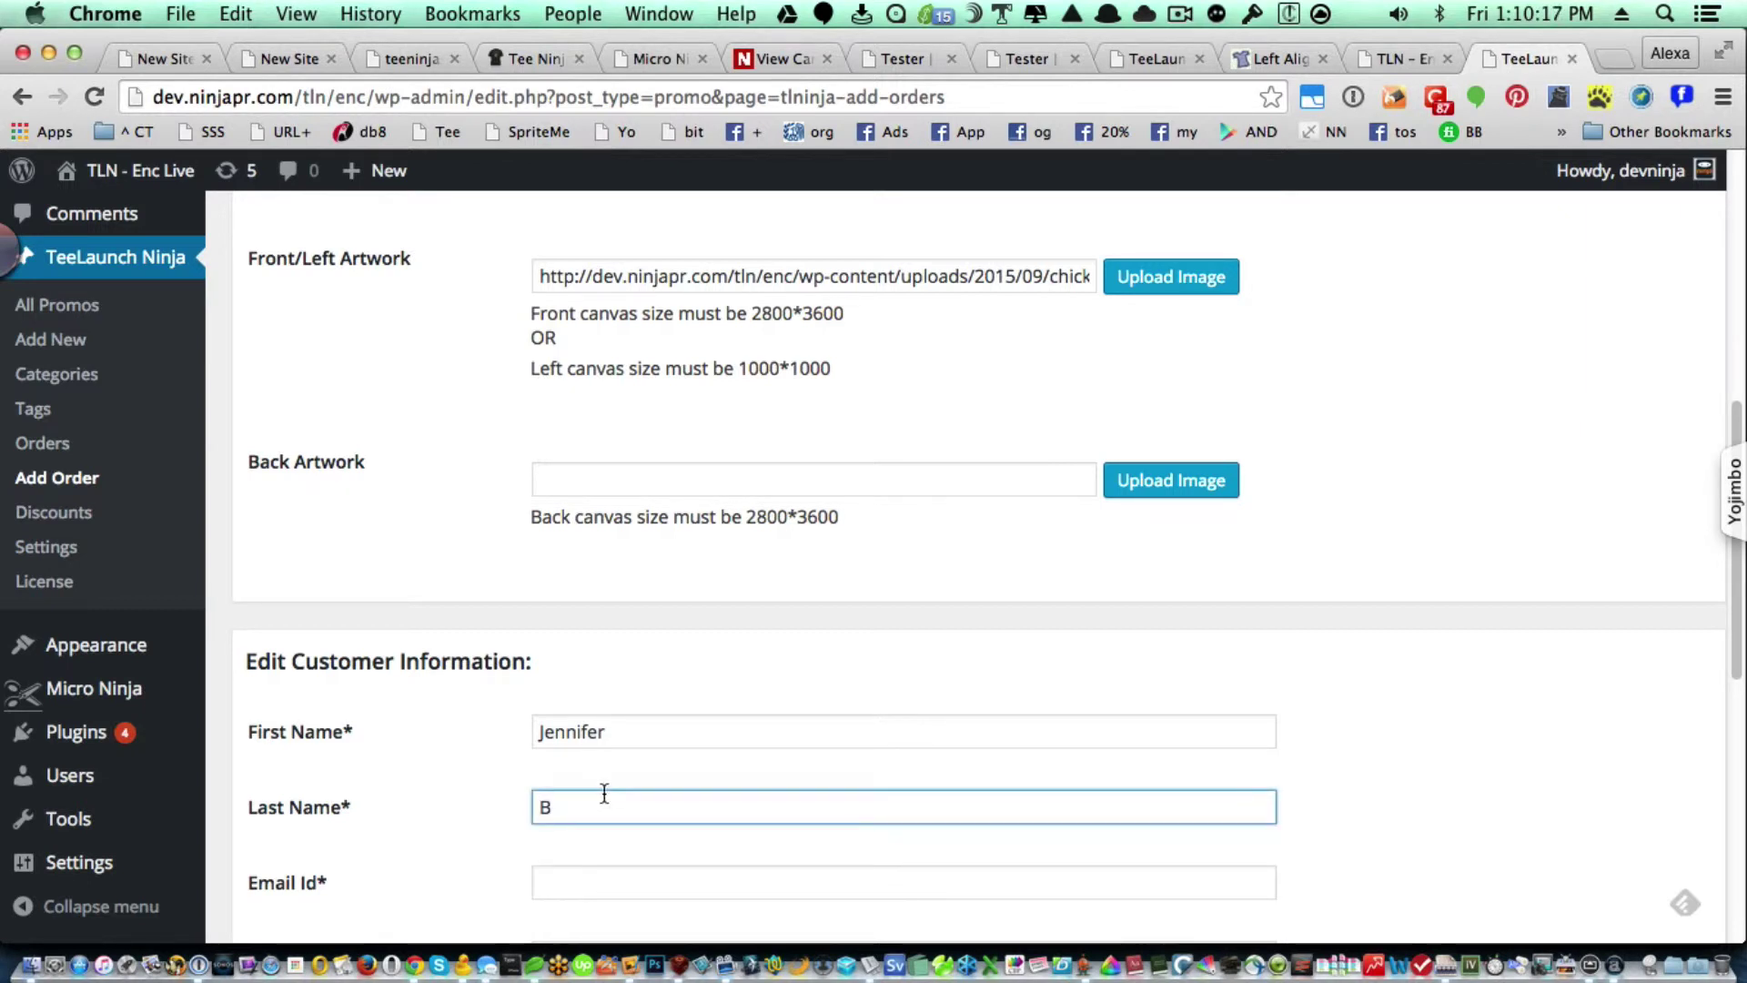
pyautogui.click(607, 805)
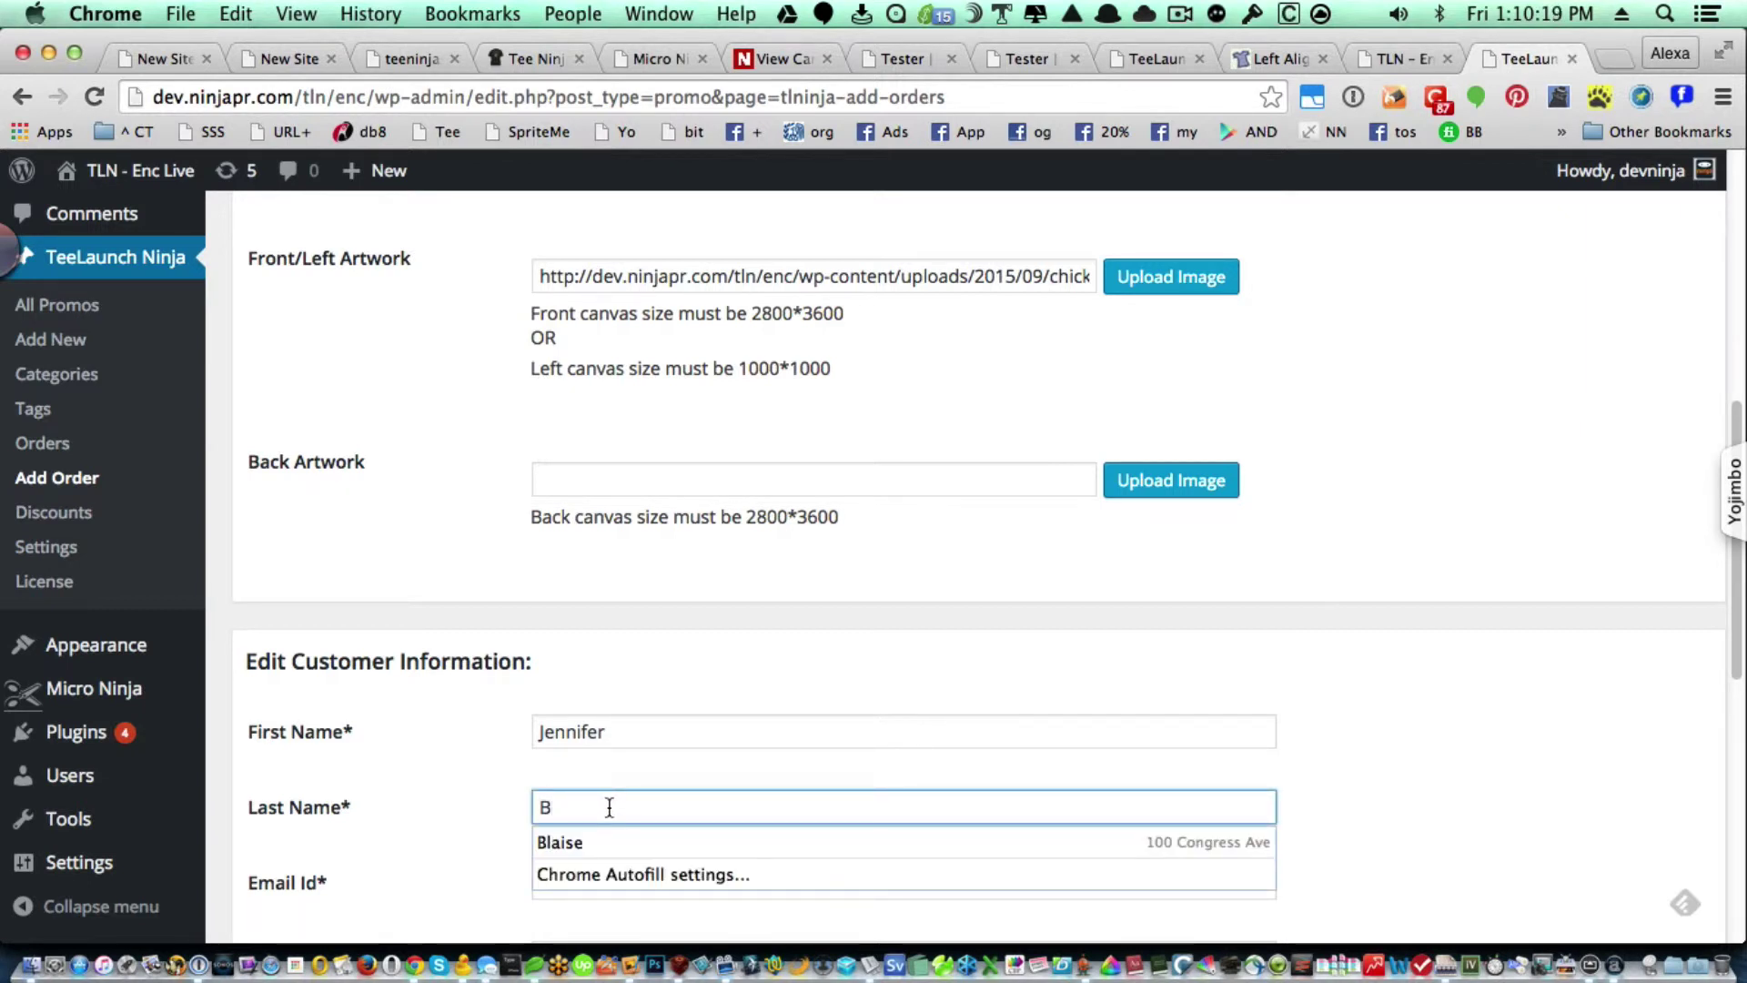
pyautogui.click(601, 830)
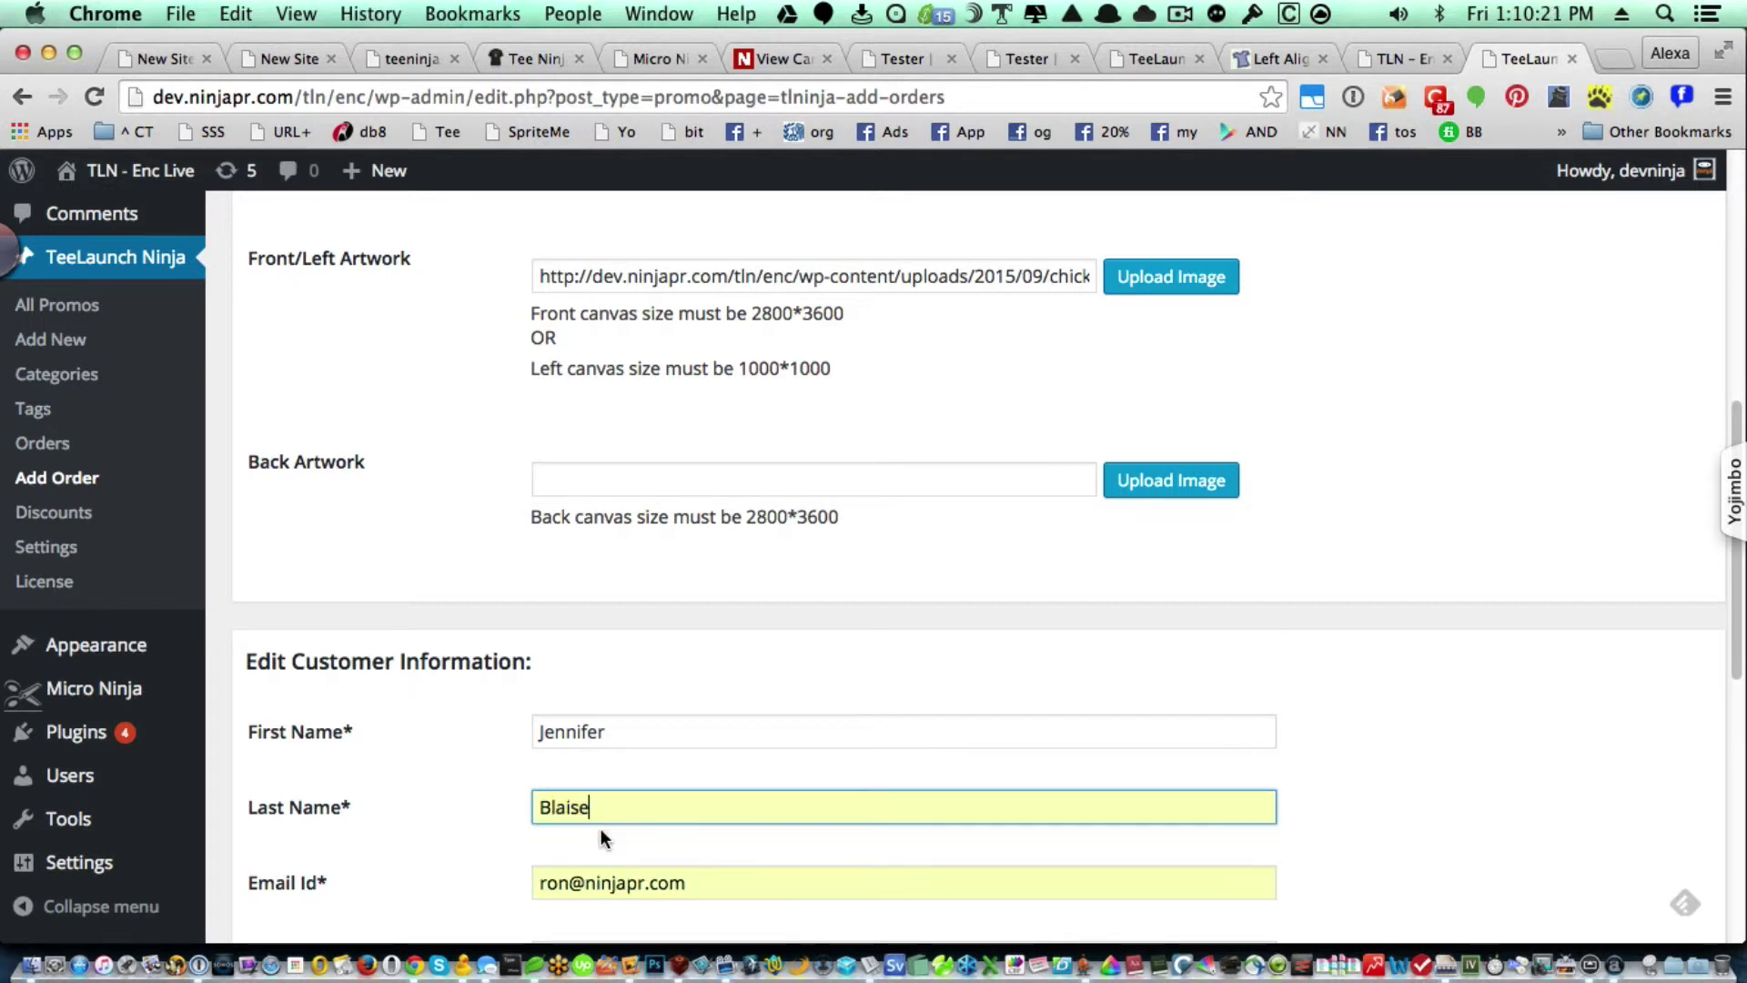
# Check the autofilled customer and address details through to the zip code, and submit the new hoodie order.
pyautogui.scroll(-3, 1587, 855)
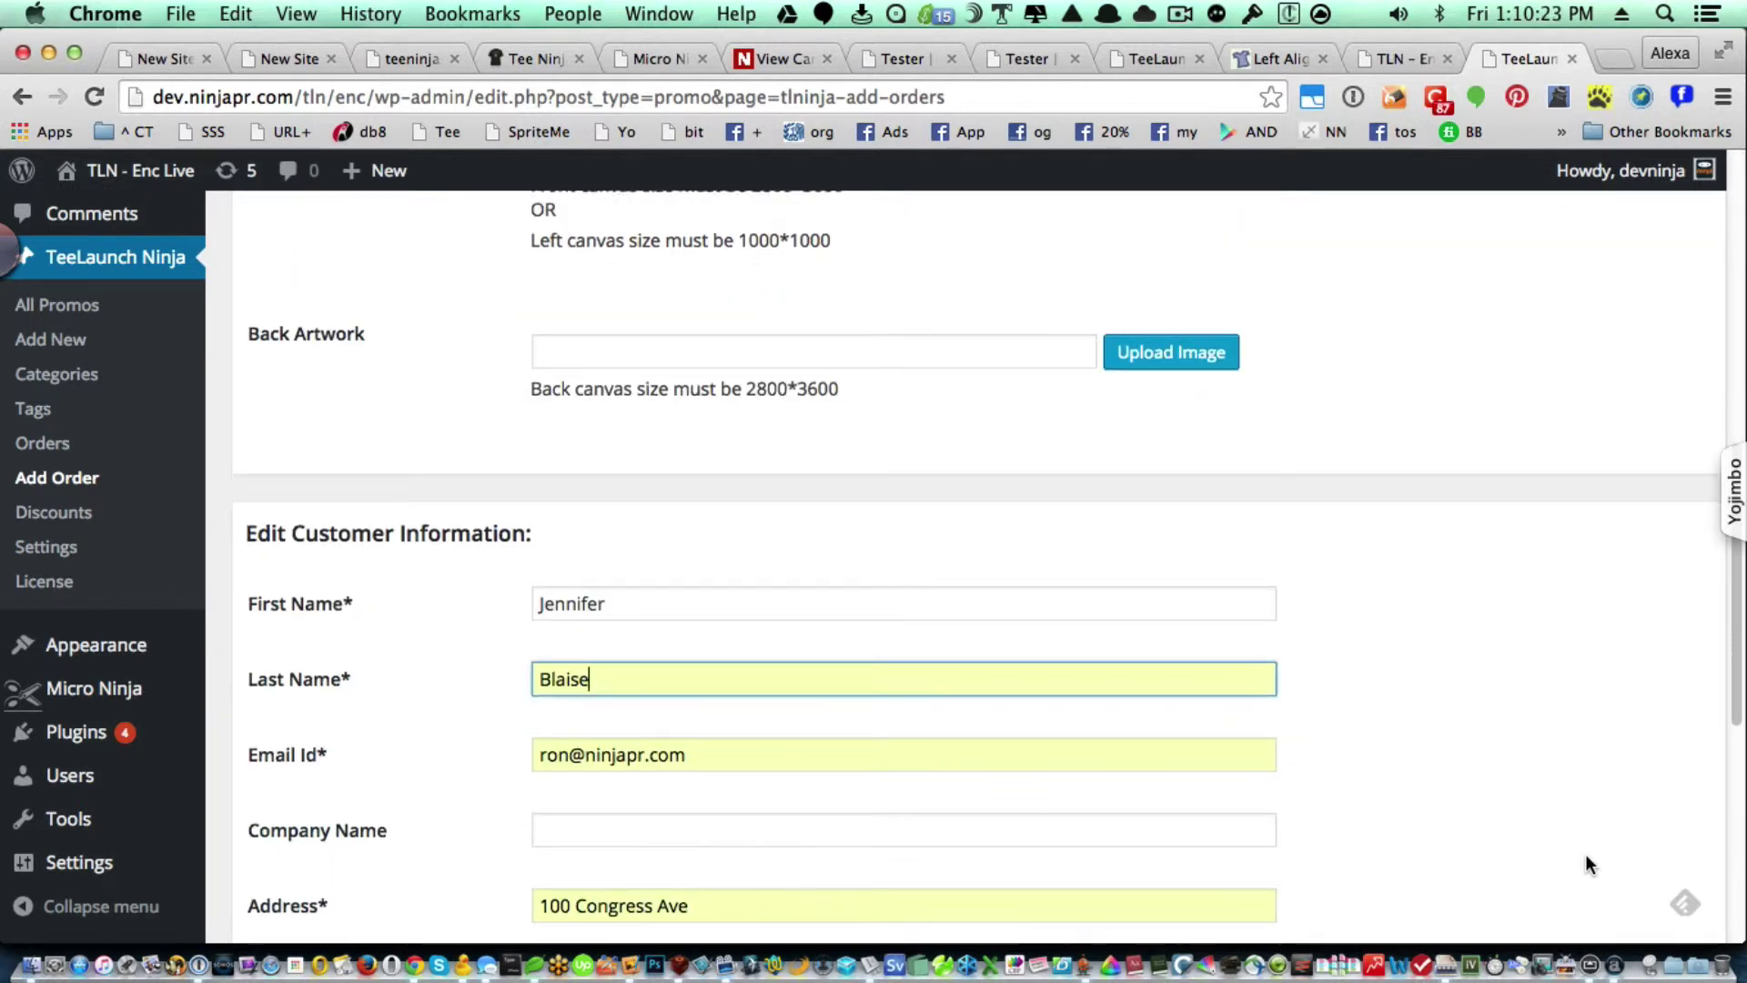
pyautogui.scroll(-1, 1586, 857)
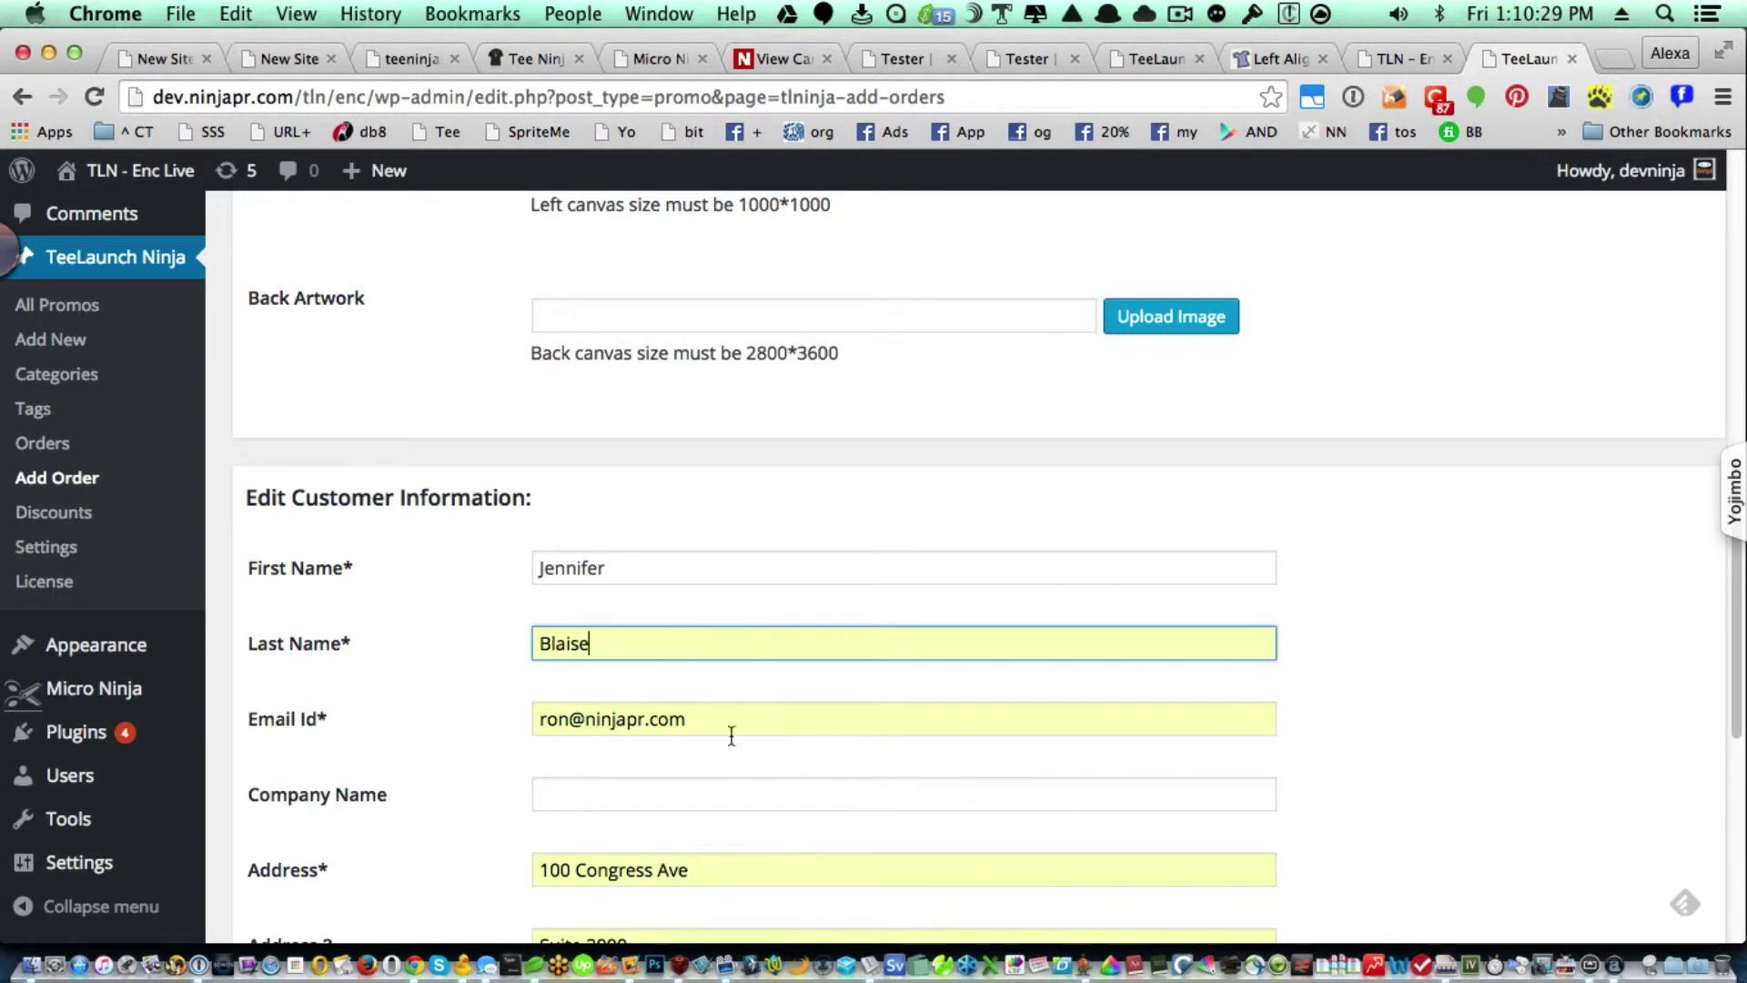
pyautogui.scroll(-2, 756, 821)
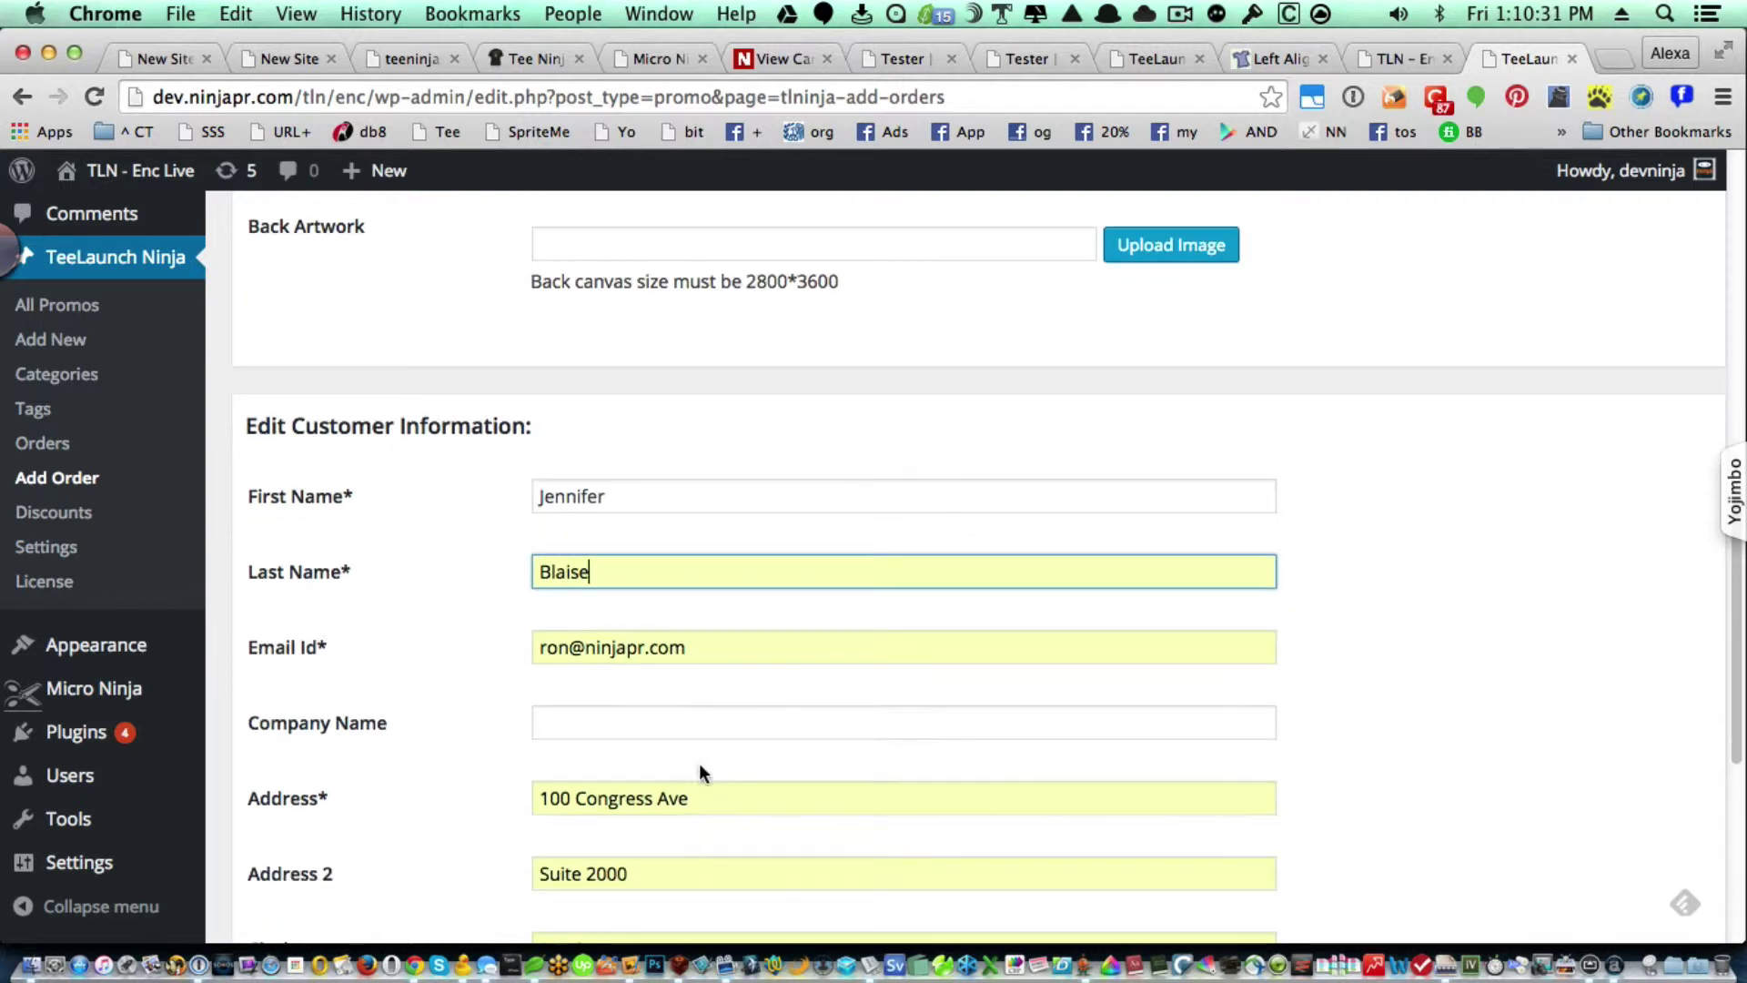
pyautogui.scroll(-4, 701, 739)
pyautogui.scroll(-2, 805, 710)
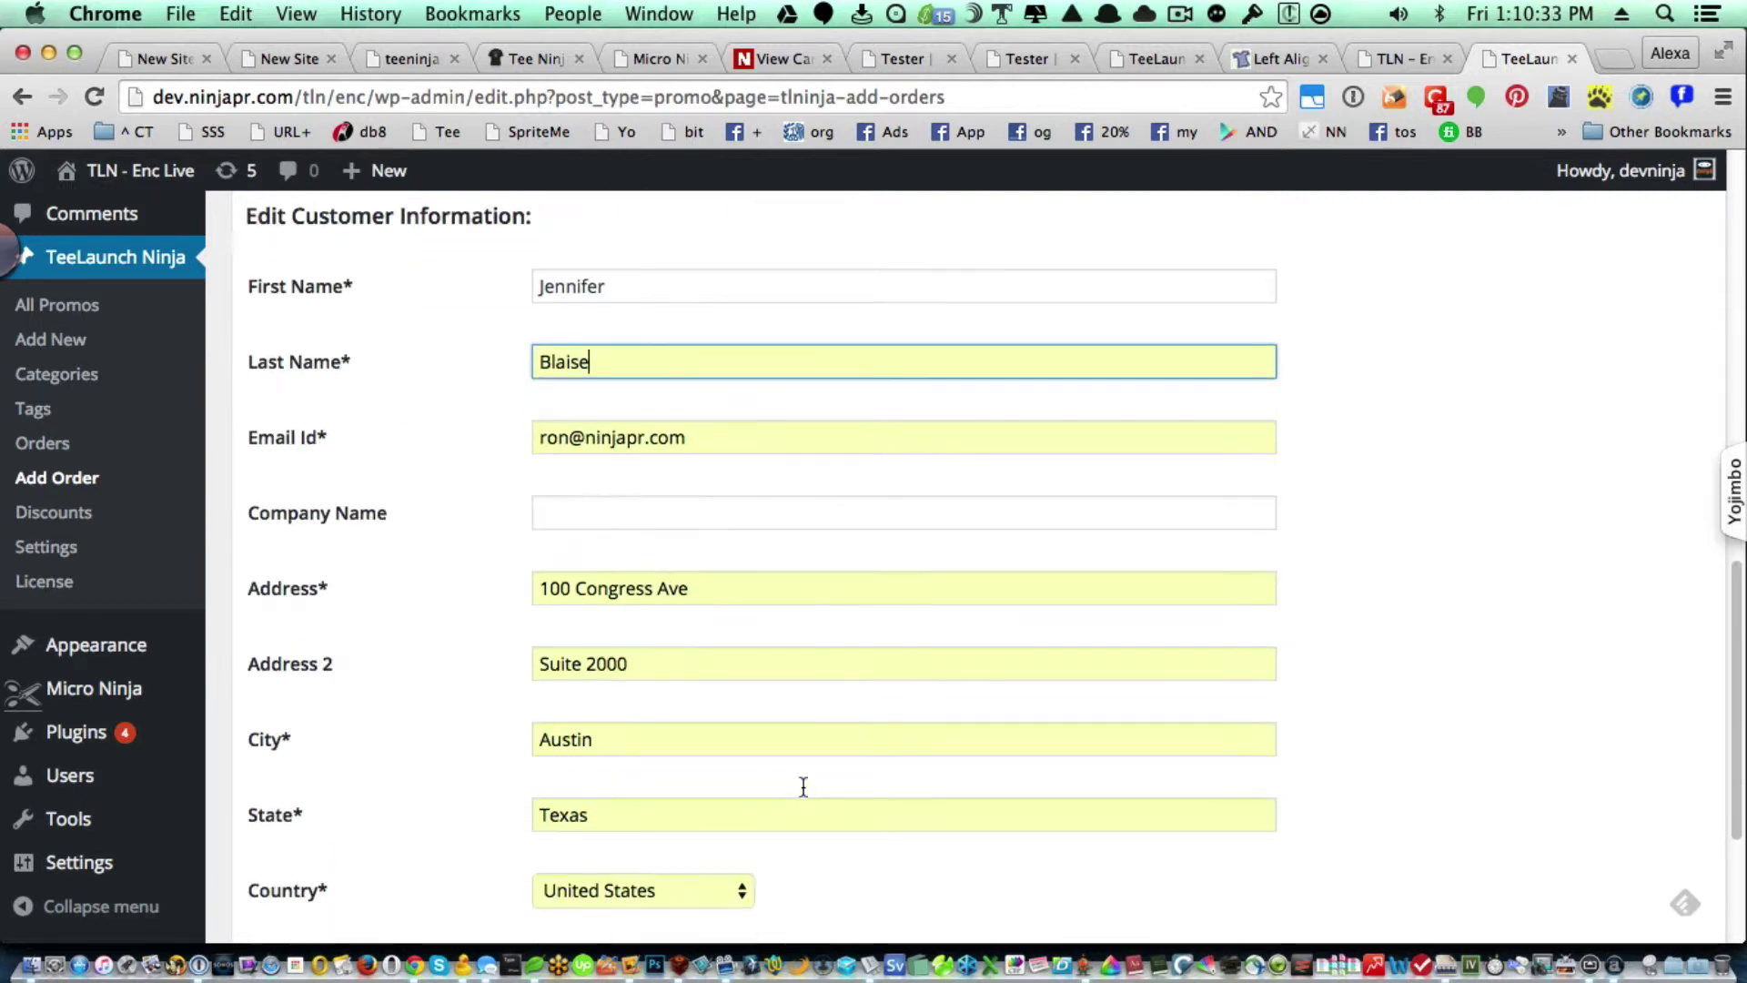
pyautogui.scroll(-2, 983, 936)
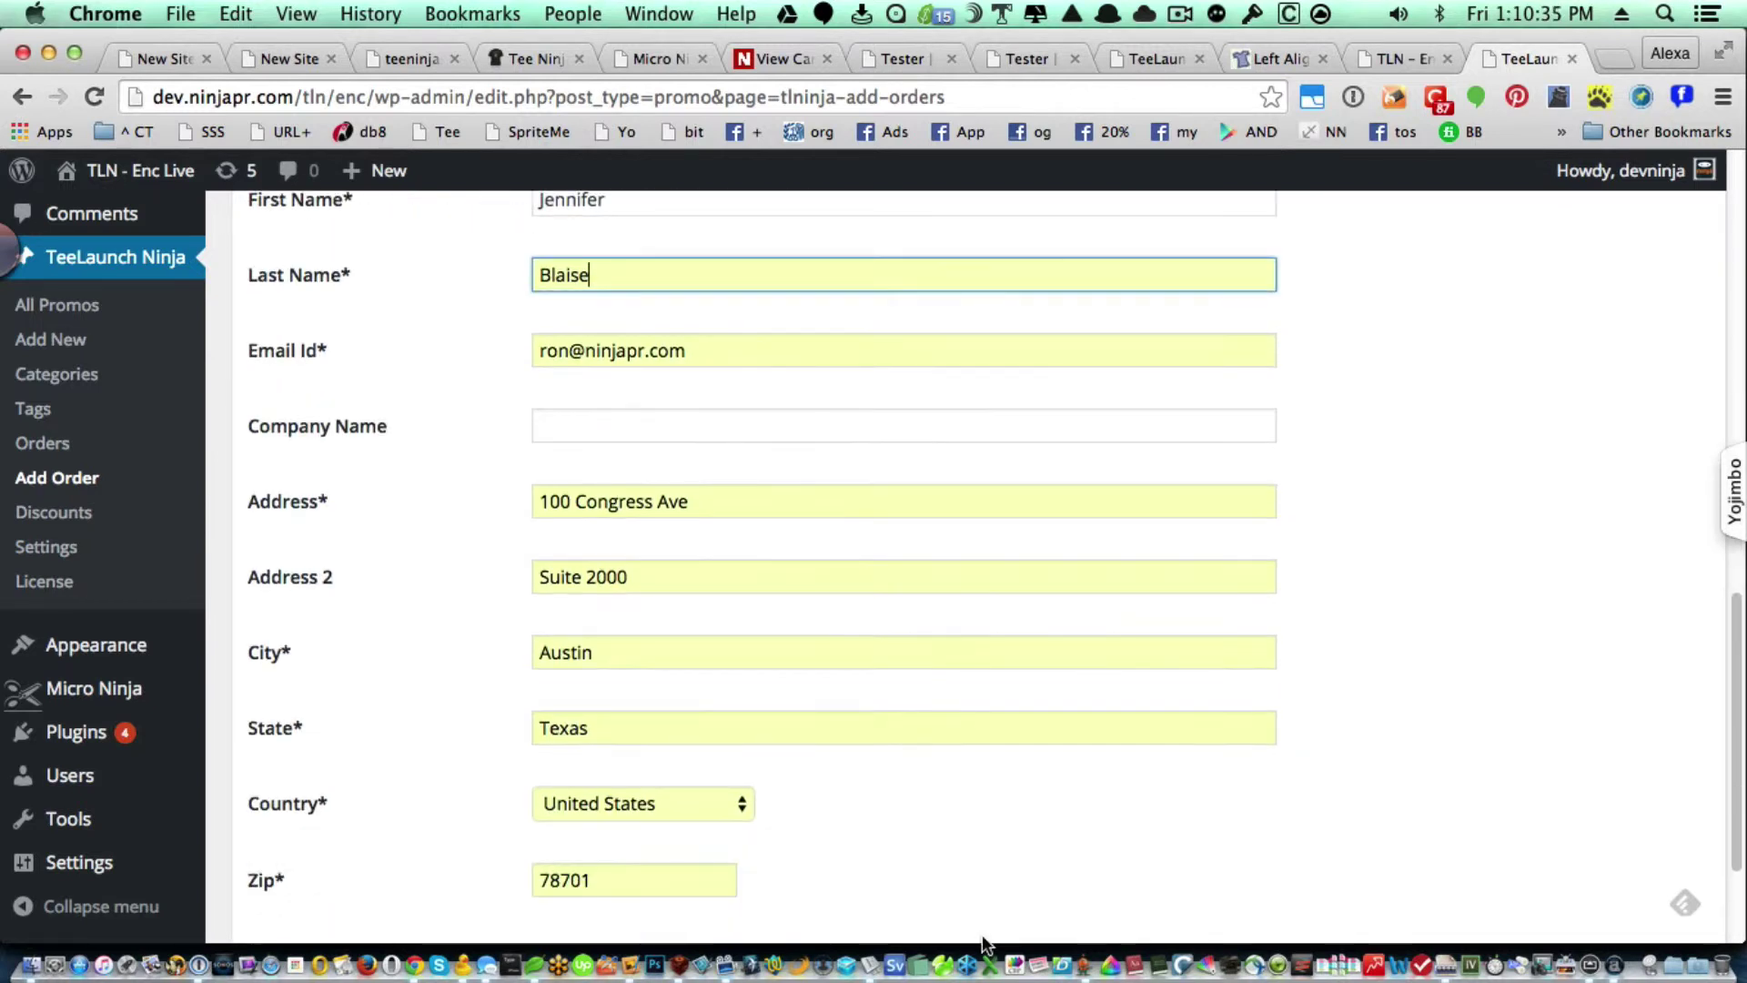
pyautogui.scroll(-3, 947, 847)
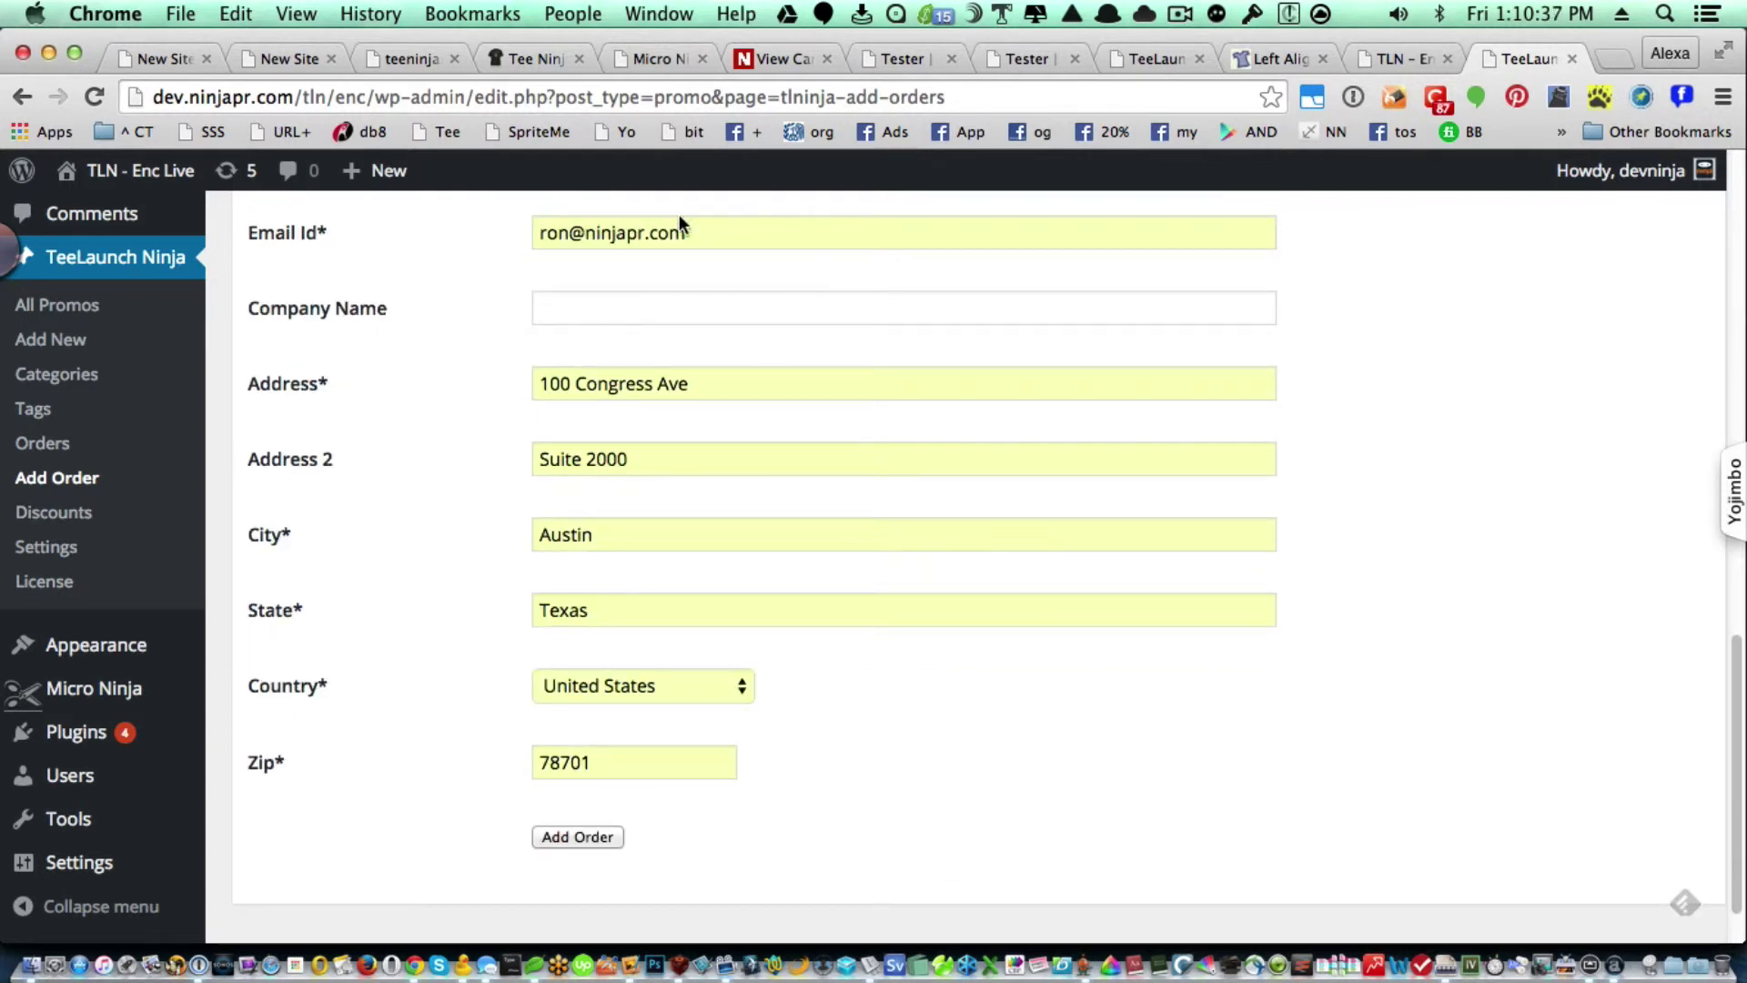
pyautogui.click(598, 835)
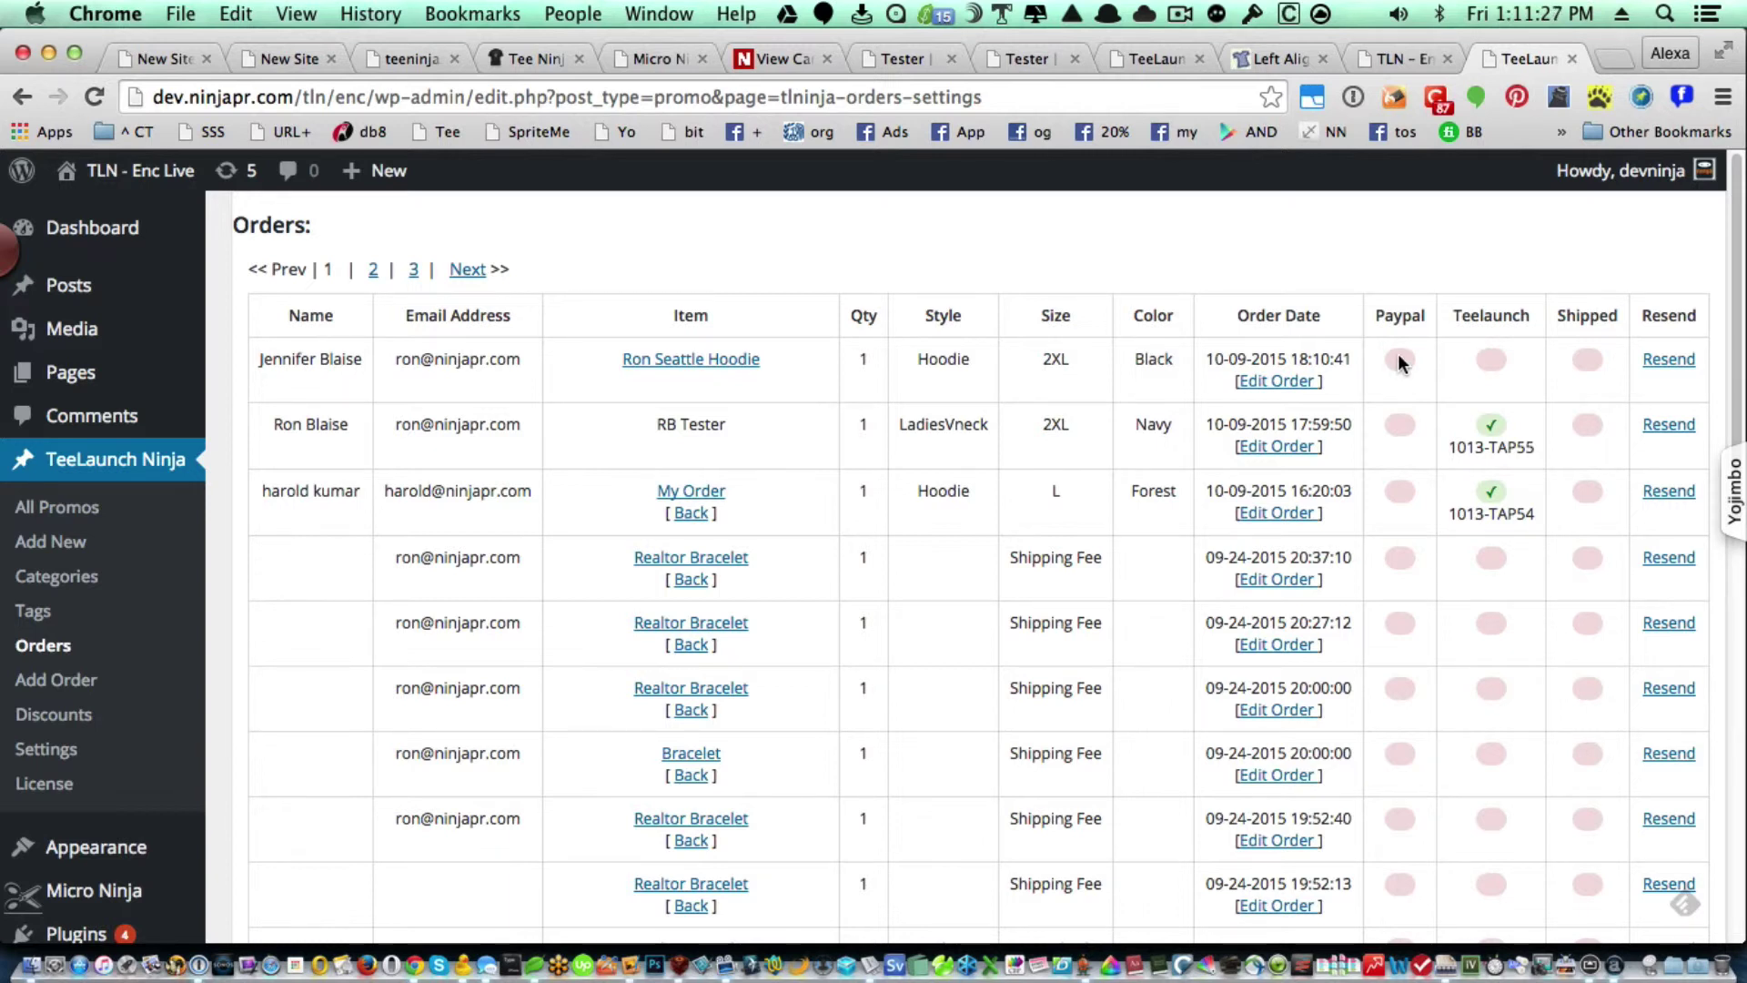
# Resend the newly added black 2XL hoodie order from the orders list.
pyautogui.click(1678, 360)
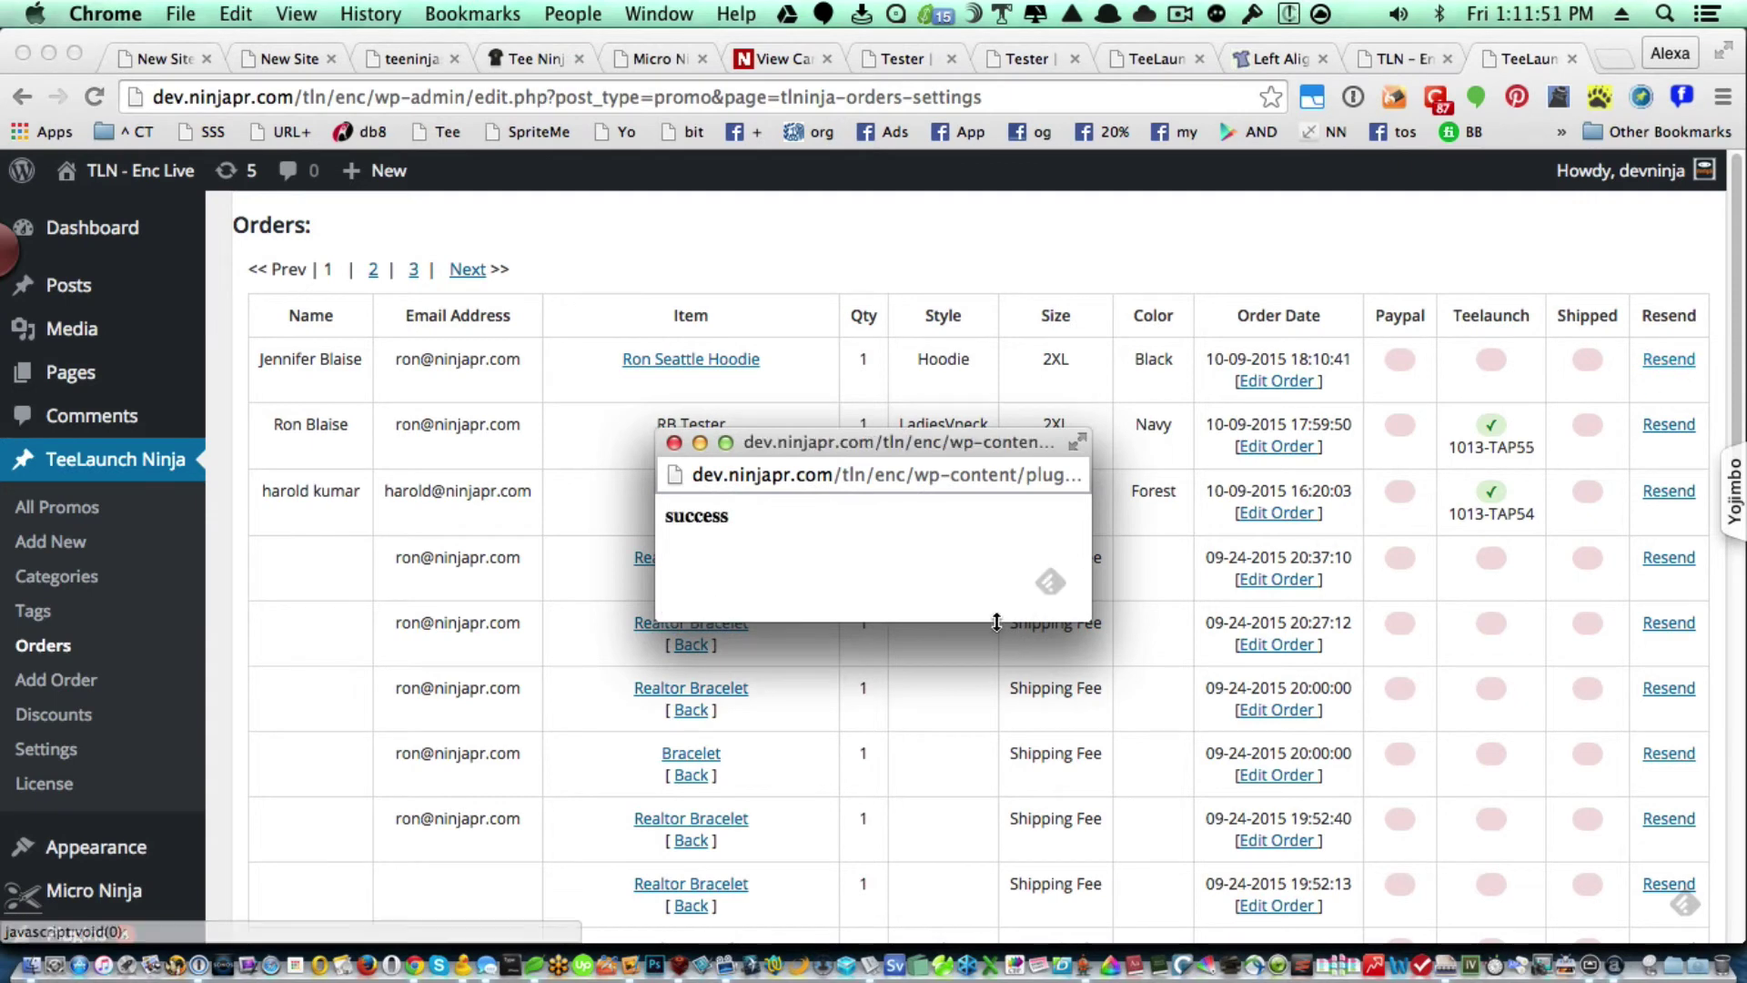